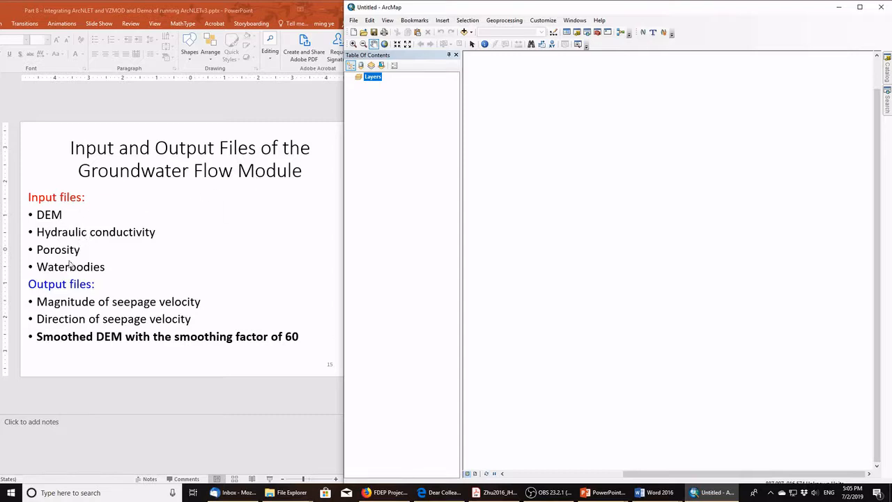
# Start adding data to the map and browse to the connected Eggleston_case2 folder
pyautogui.click(465, 32)
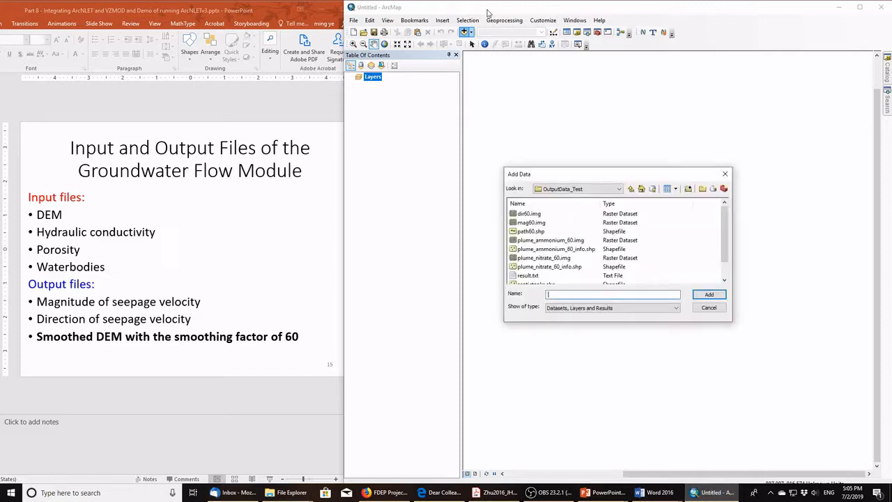
pyautogui.click(618, 189)
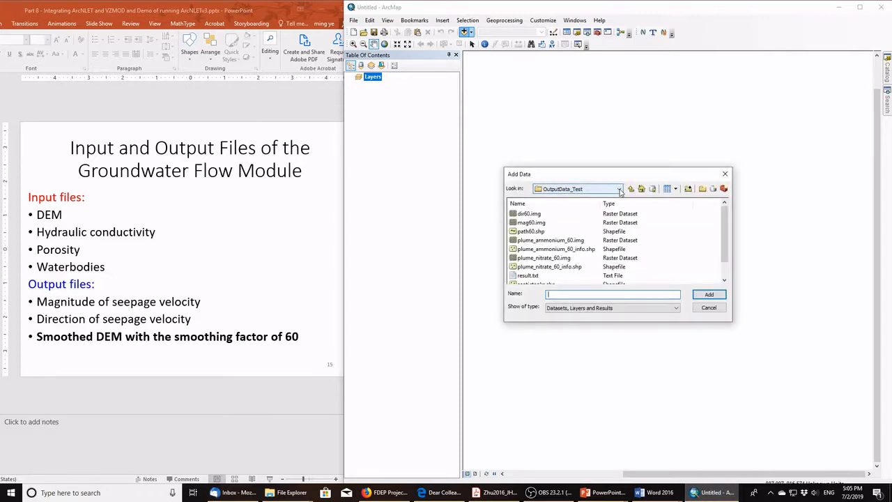
pyautogui.click(618, 189)
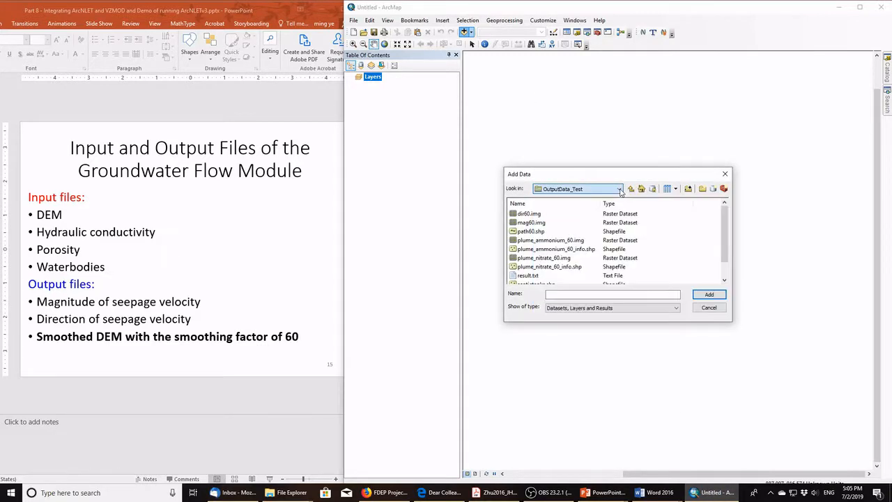
pyautogui.click(688, 189)
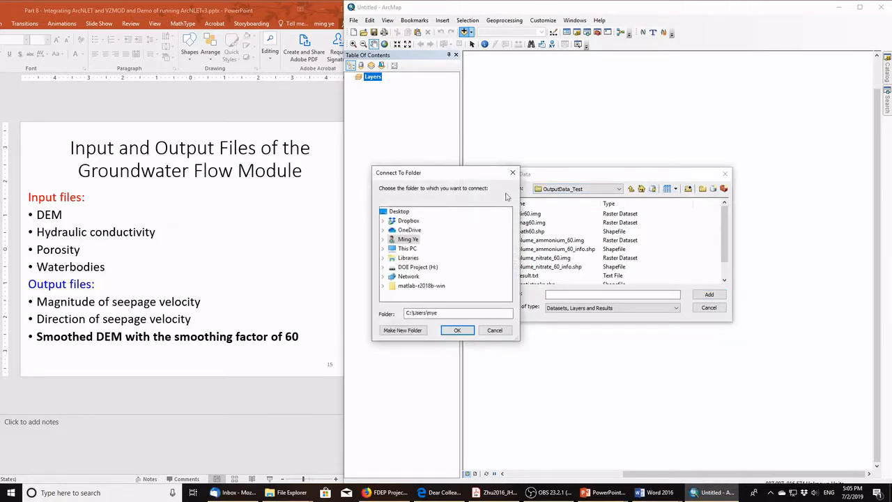
pyautogui.click(513, 172)
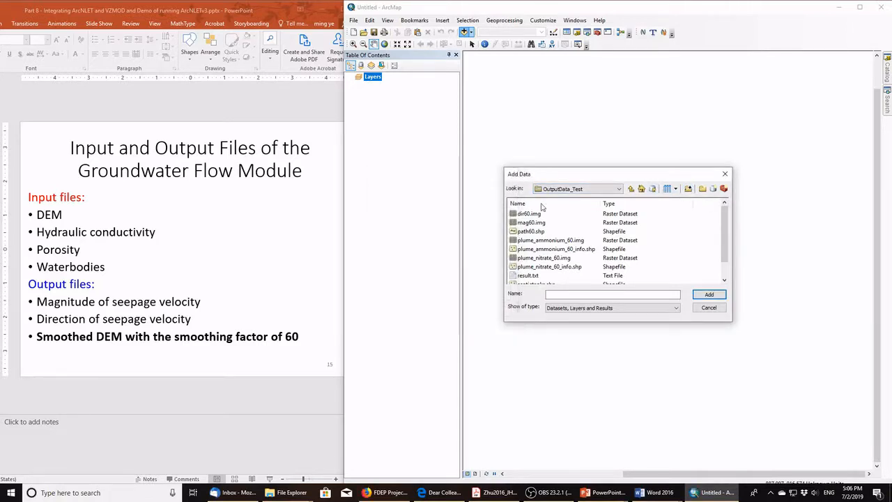
pyautogui.click(619, 189)
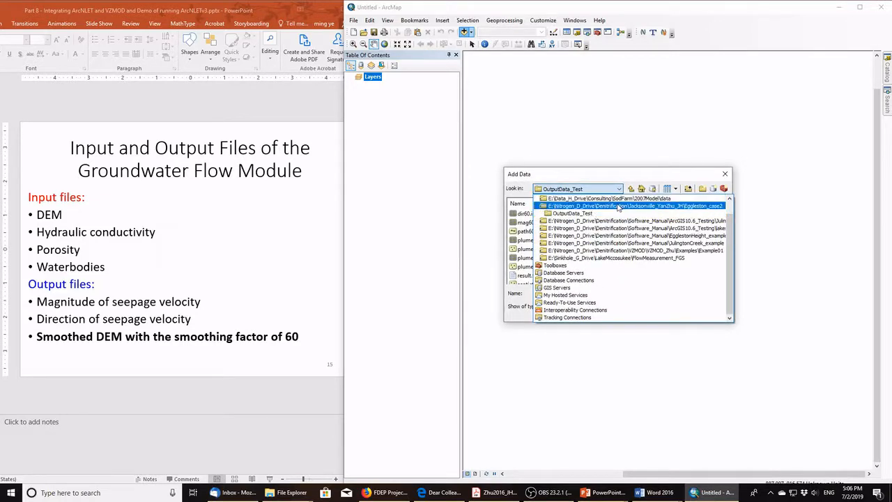
pyautogui.click(621, 206)
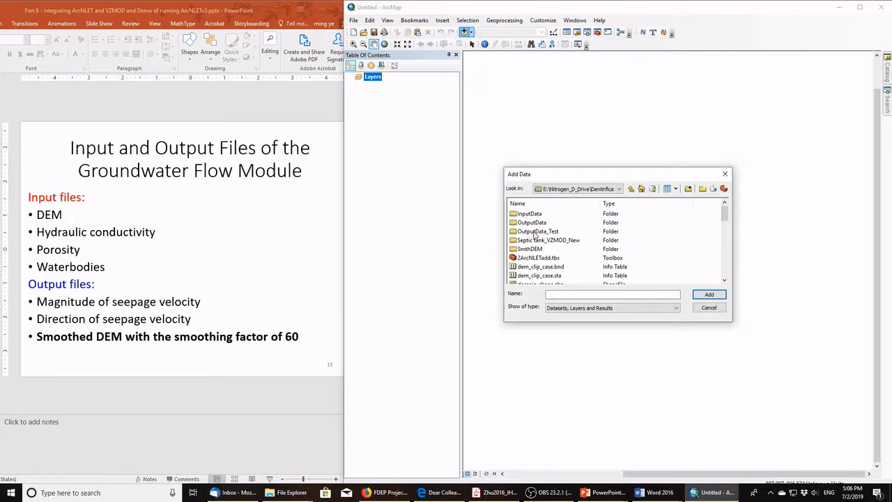
# Switch to File Explorer and open the Eggleston_case2 folder inside the Denitrification directory's Jacksonville case folder
pyautogui.click(288, 490)
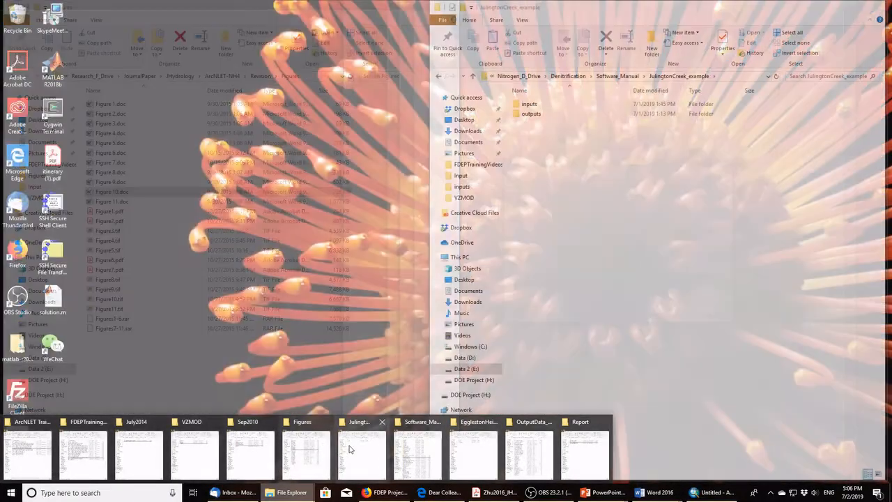
pyautogui.click(349, 444)
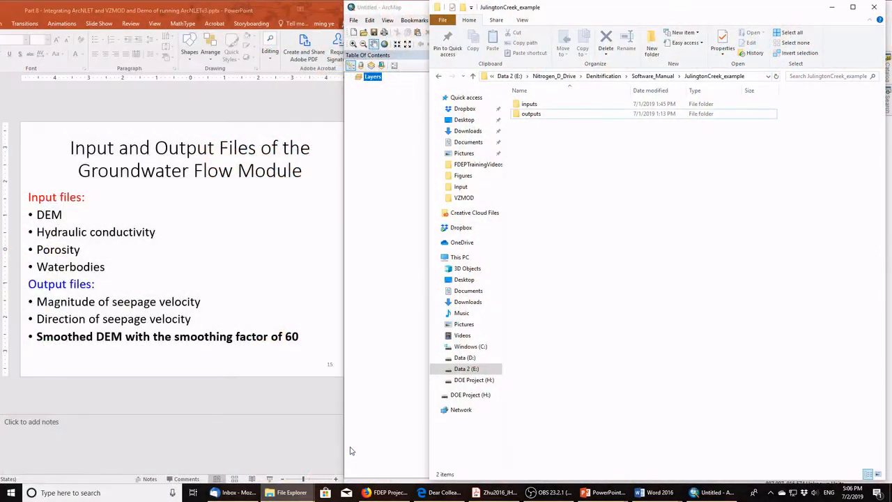
pyautogui.moveTo(282, 497)
pyautogui.click(469, 453)
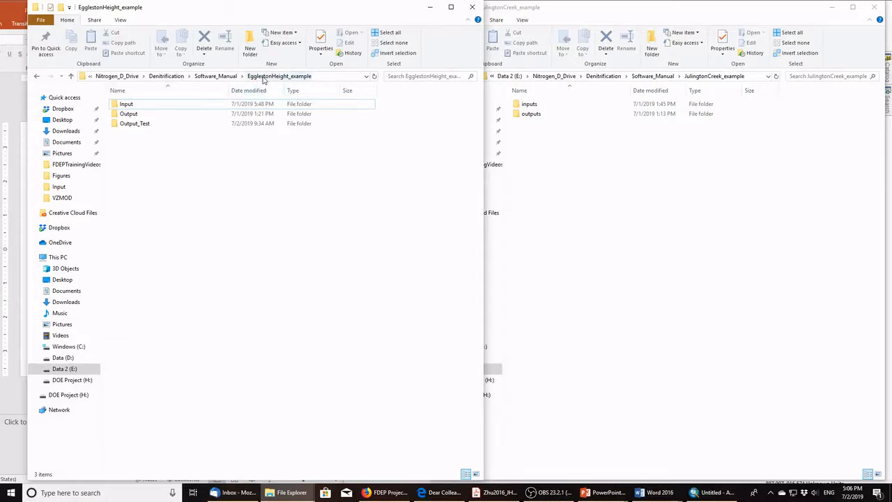
pyautogui.click(227, 77)
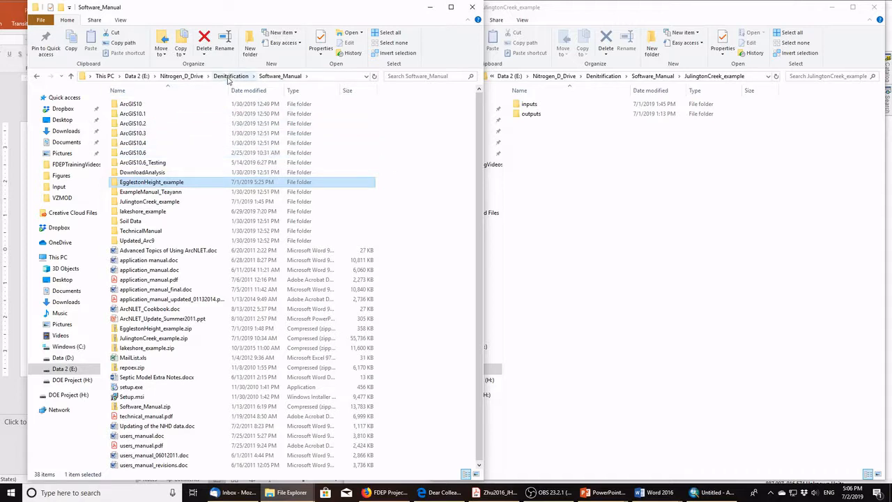
pyautogui.click(230, 76)
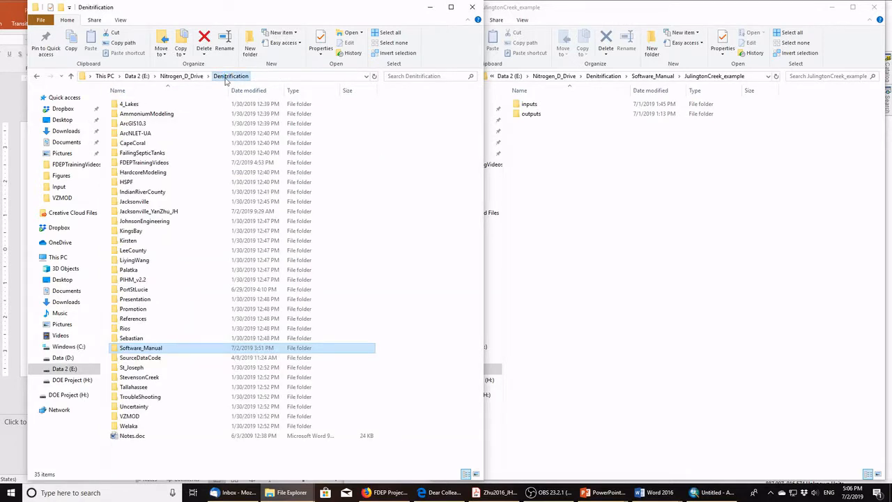
pyautogui.doubleClick(164, 212)
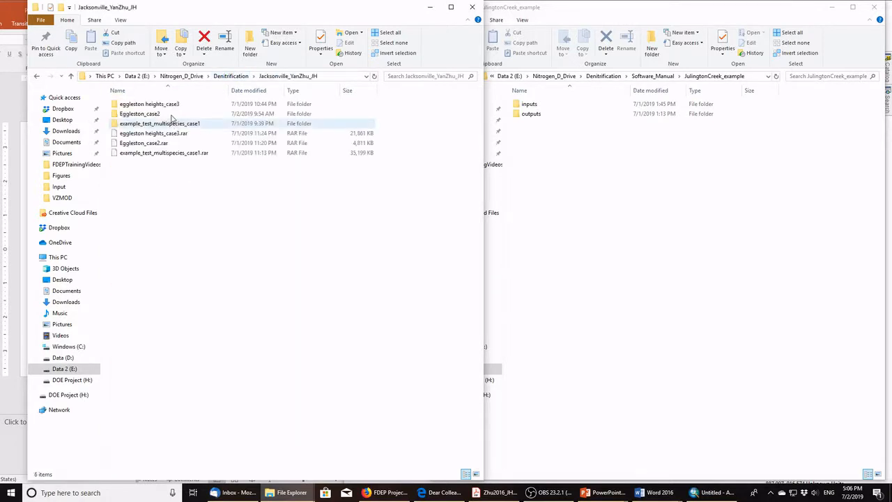
pyautogui.doubleClick(161, 117)
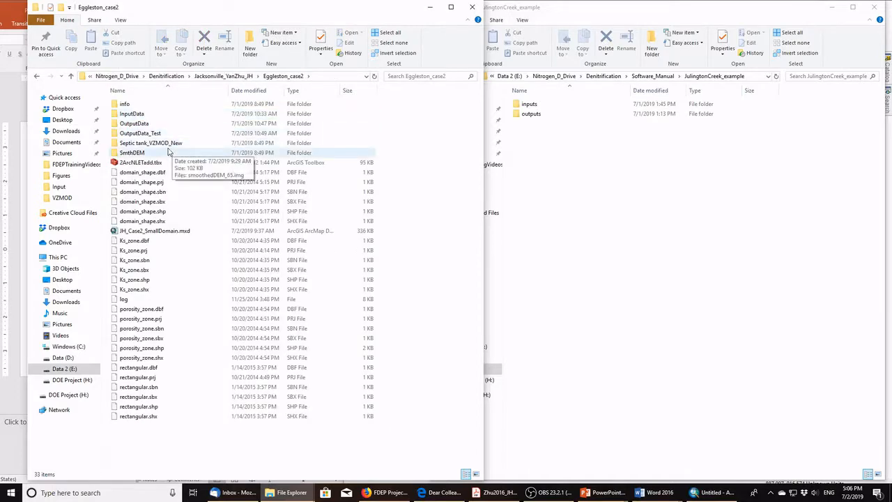
# Delete the OutputData_Test folder, create a new empty folder with the same name, and open it
pyautogui.click(166, 134)
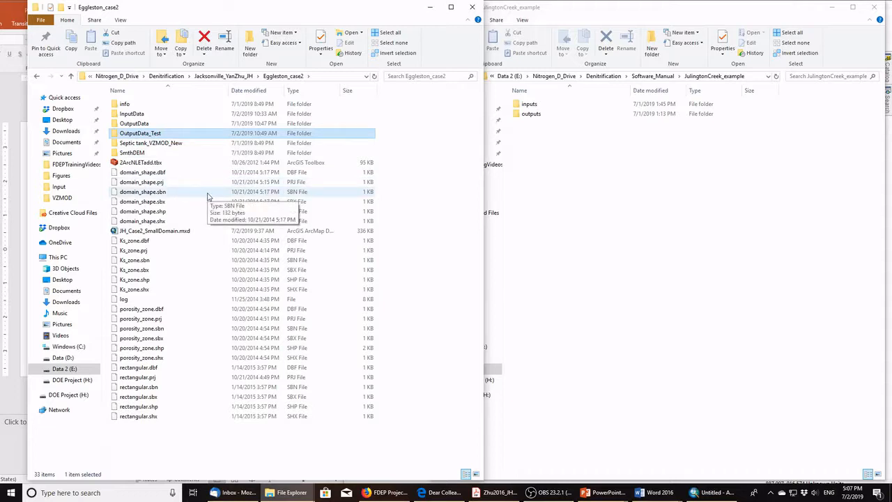
pyautogui.press('Delete')
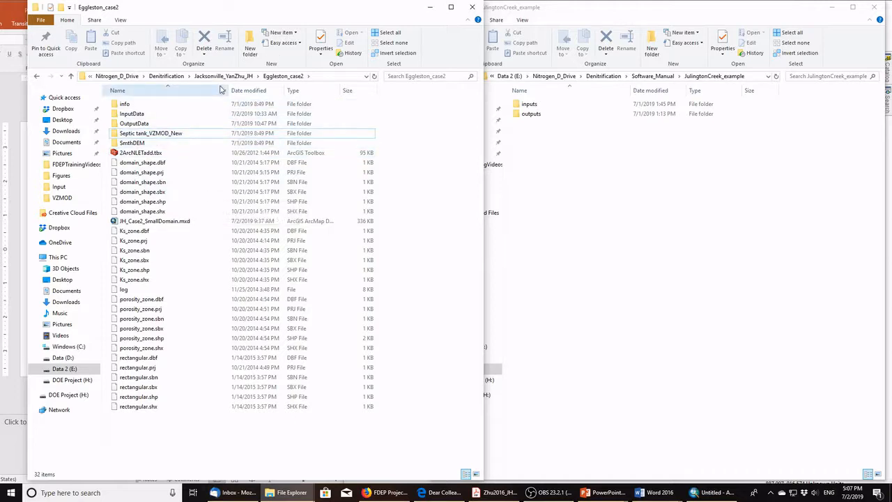
pyautogui.click(251, 43)
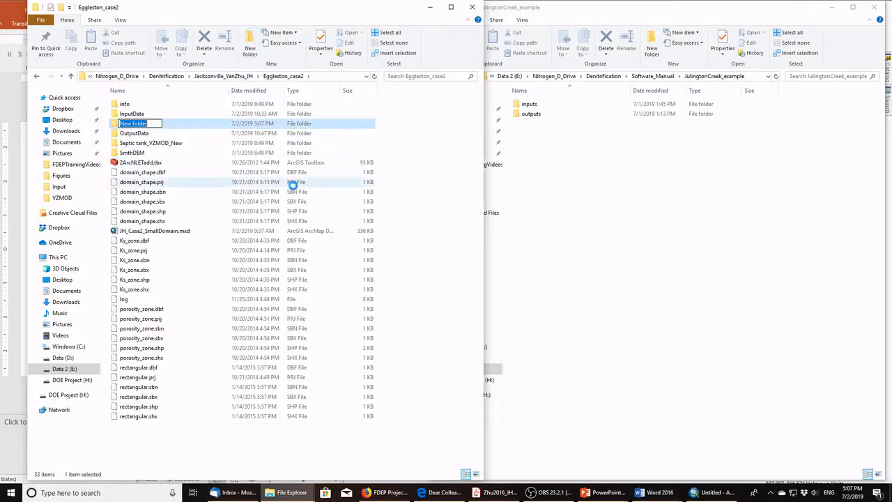
pyautogui.write('O')
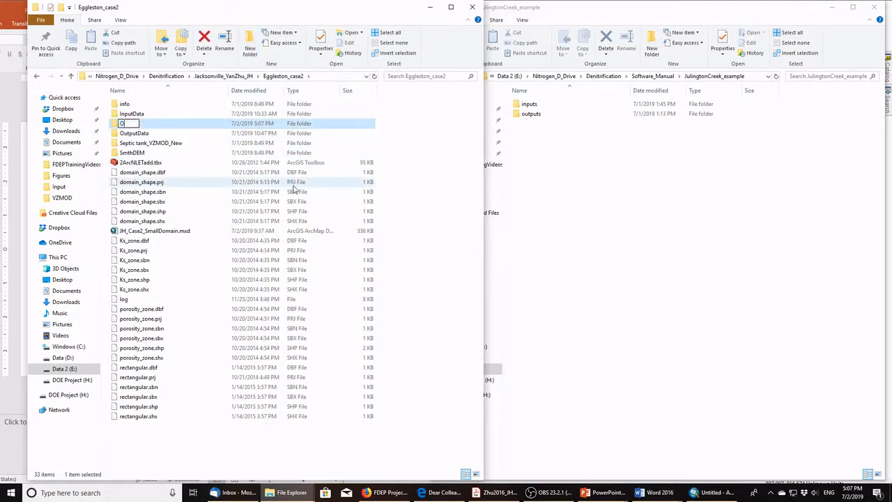
pyautogui.write('utputData_Test')
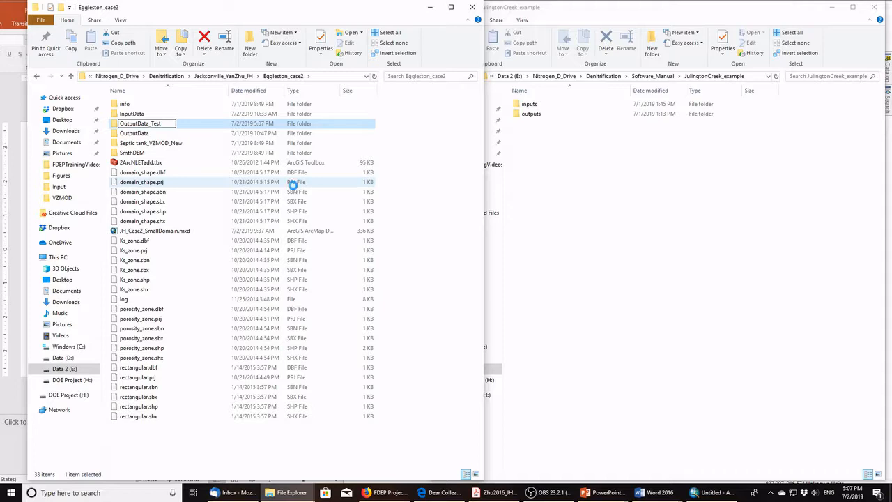
pyautogui.press('Return')
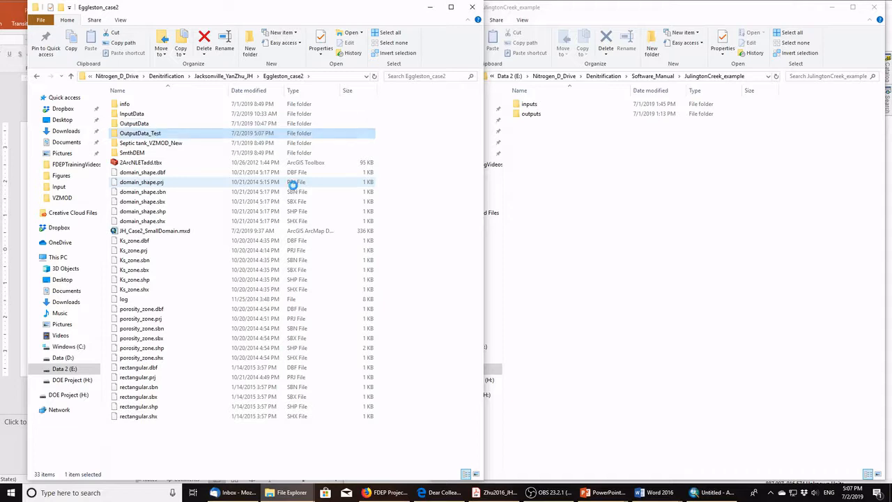
pyautogui.doubleClick(184, 136)
# Switch to ArcMap and look through the datasets in the InputData folder, returning to the Eggleston_case2 folder
pyautogui.click(708, 492)
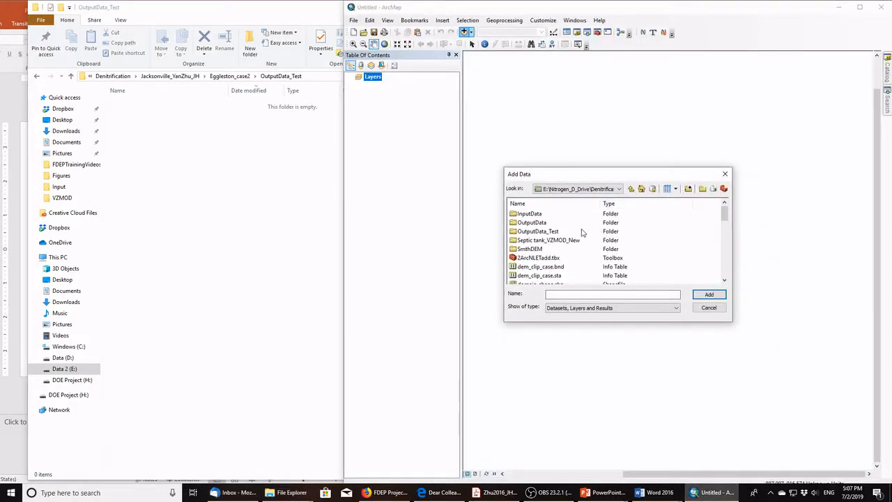
pyautogui.doubleClick(531, 214)
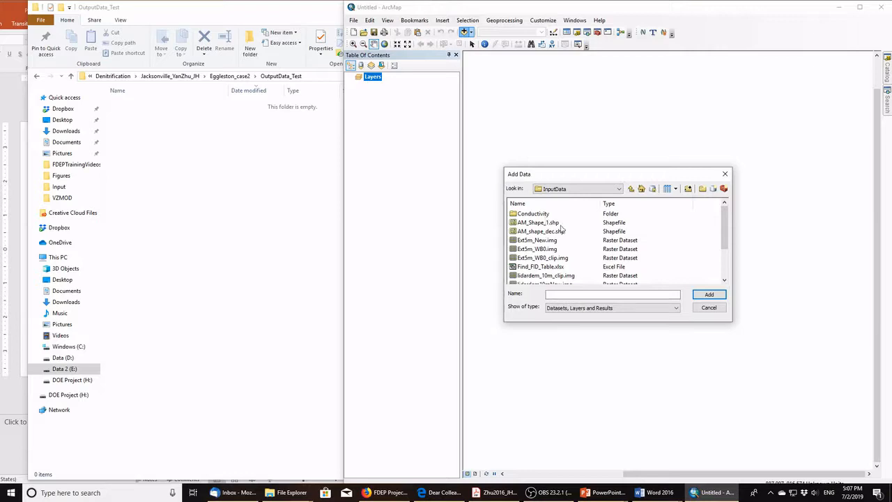
pyautogui.scroll(-2, 566, 238)
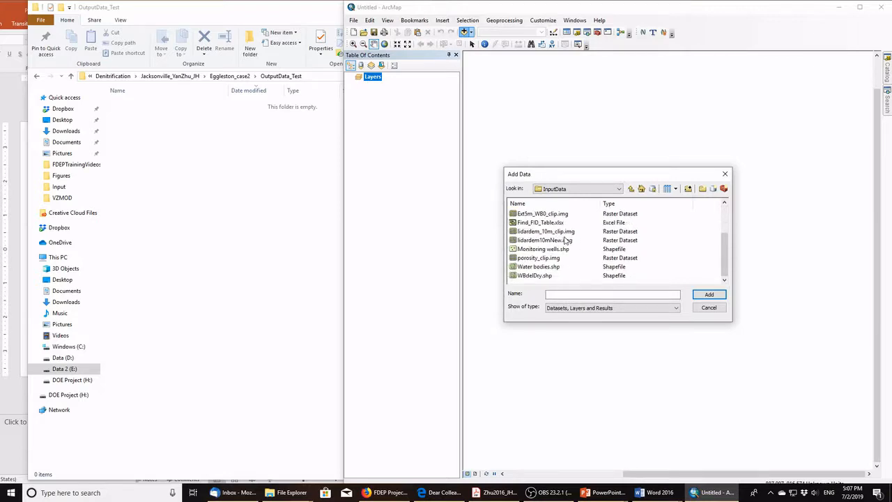
pyautogui.scroll(2, 567, 239)
pyautogui.click(631, 188)
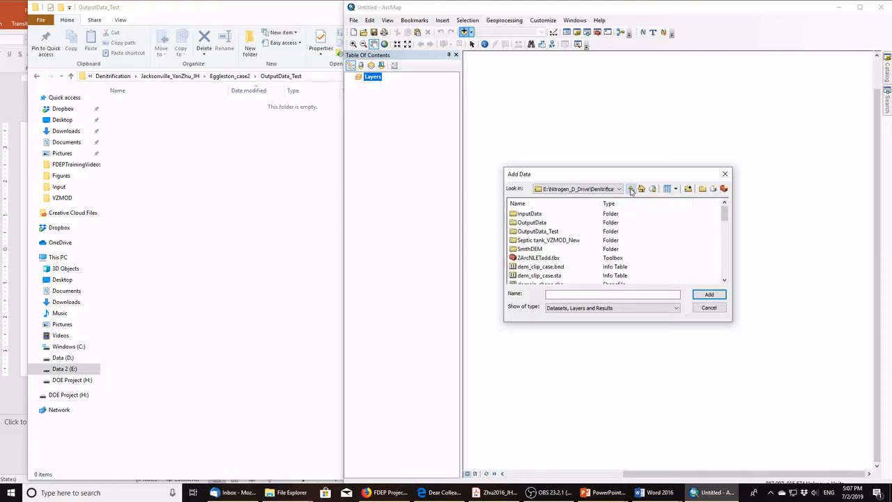
# Add conductivity_dec.img, Export_Output_2.shp, lidardem10mNew.img and porosity_dec.img from the Input folder of Septic tank_VZMOD_New to the map
pyautogui.doubleClick(551, 241)
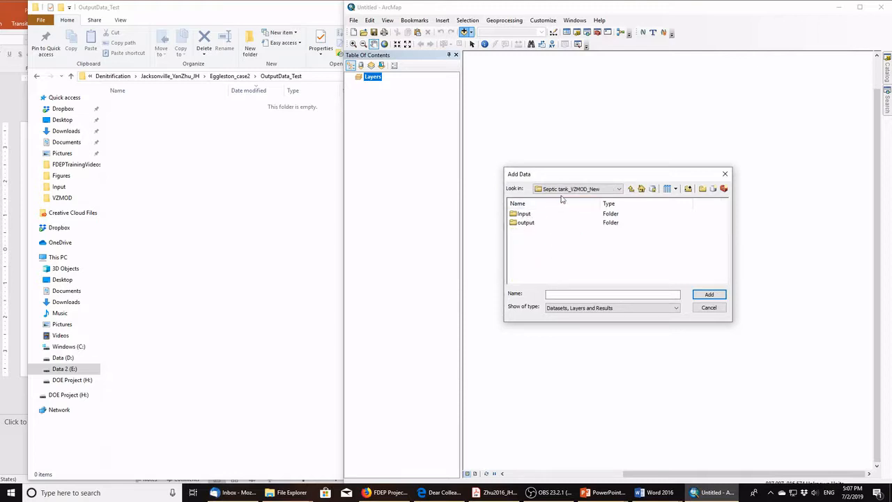
pyautogui.doubleClick(524, 214)
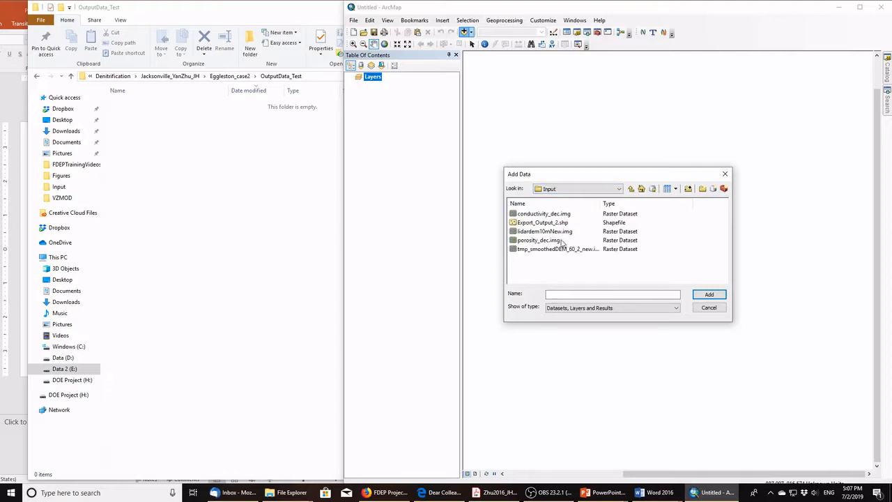
pyautogui.click(536, 216)
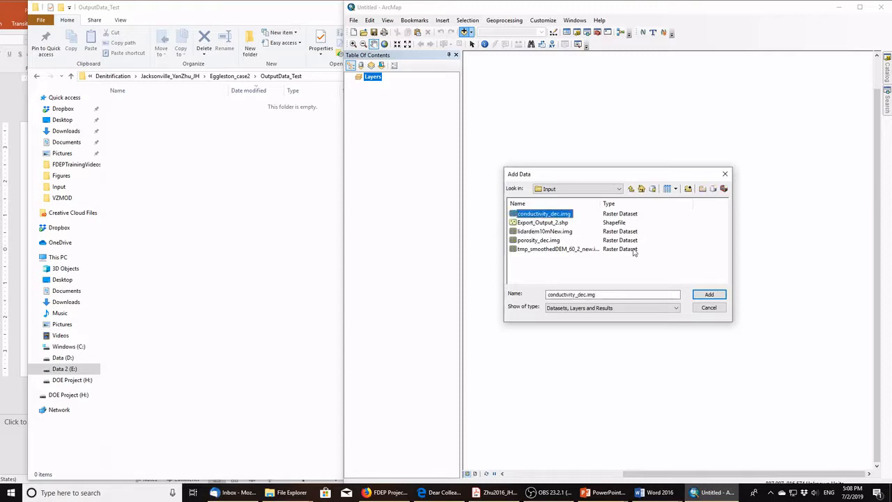
pyautogui.keyDown('shift'); pyautogui.click(531, 242); pyautogui.keyUp('shift')
pyautogui.click(708, 294)
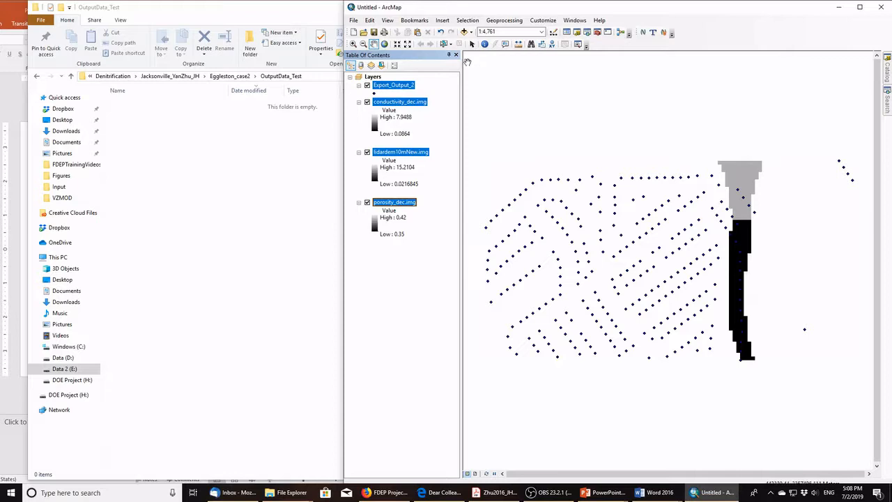
# Add the Water bodies.shp shapefile from the InputData folder of Eggleston_case2 to the map
pyautogui.click(464, 32)
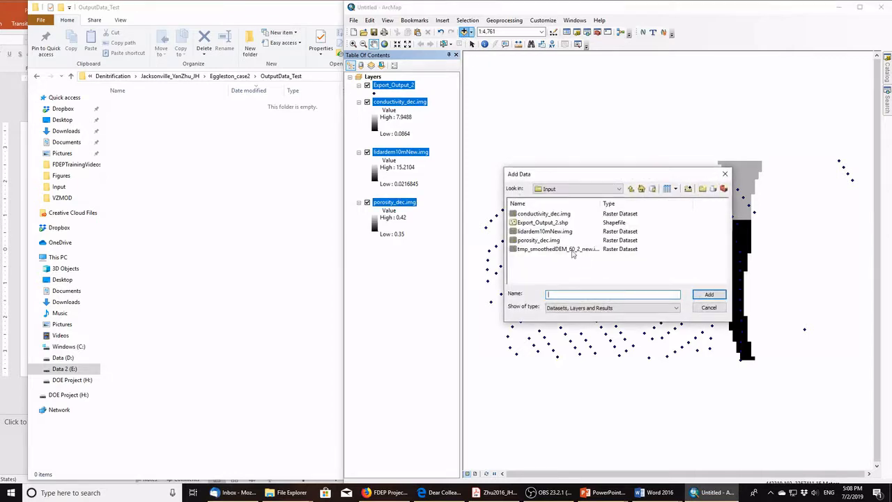
pyautogui.click(631, 189)
pyautogui.click(630, 189)
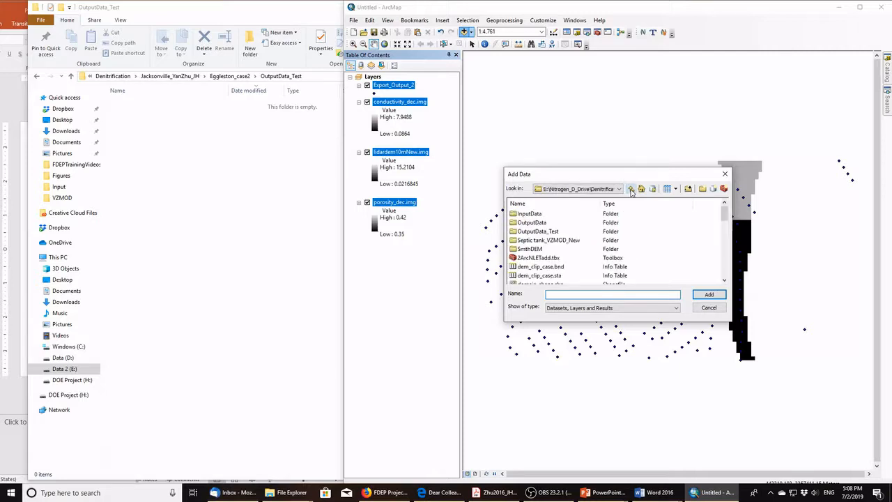
pyautogui.doubleClick(534, 216)
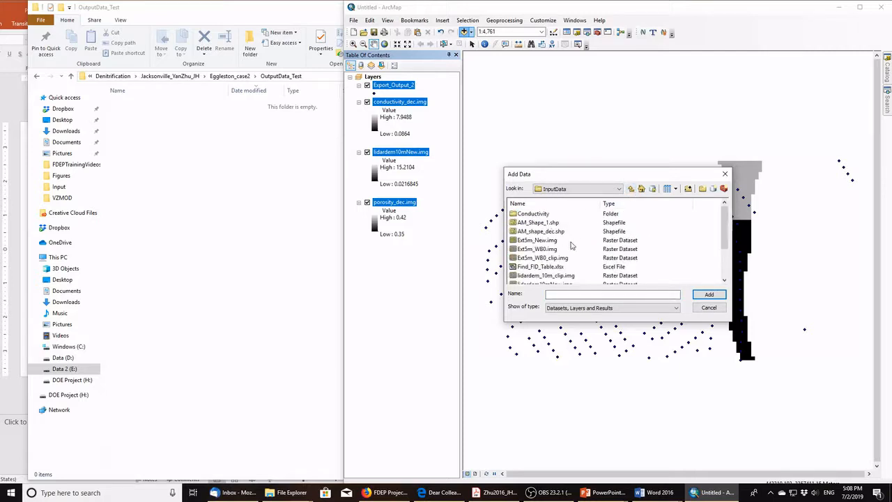
pyautogui.scroll(-2, 570, 249)
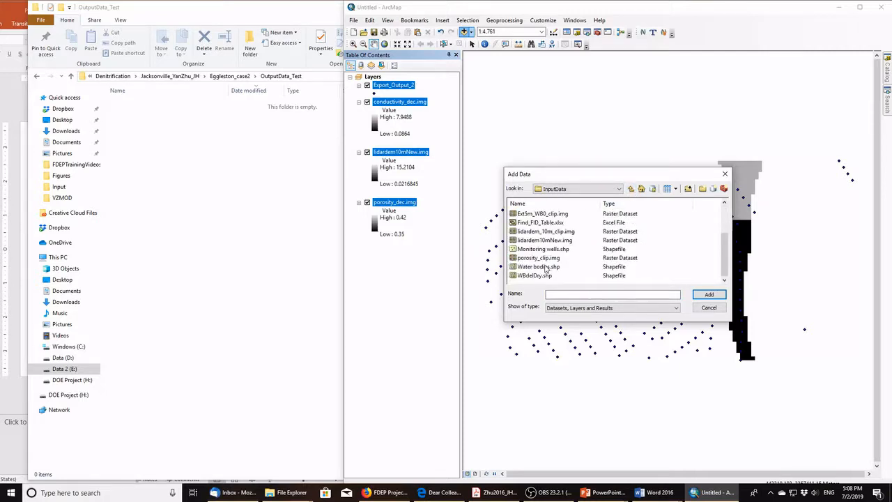
pyautogui.click(547, 267)
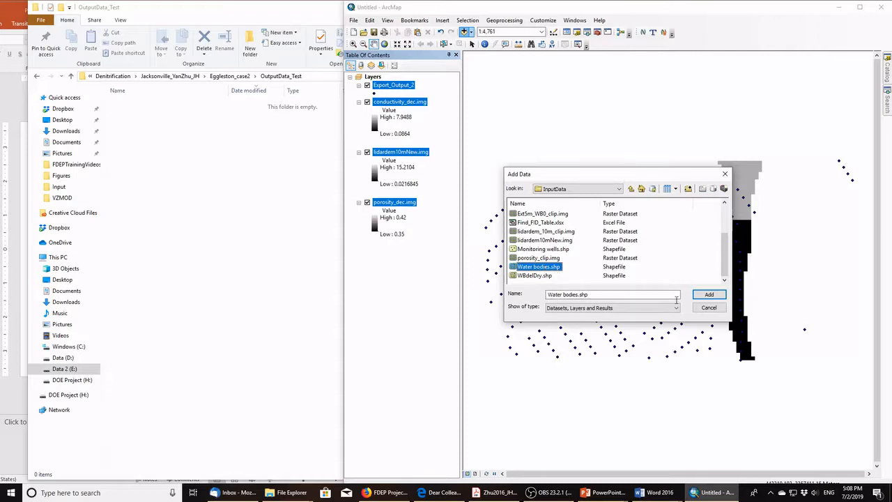
pyautogui.click(709, 294)
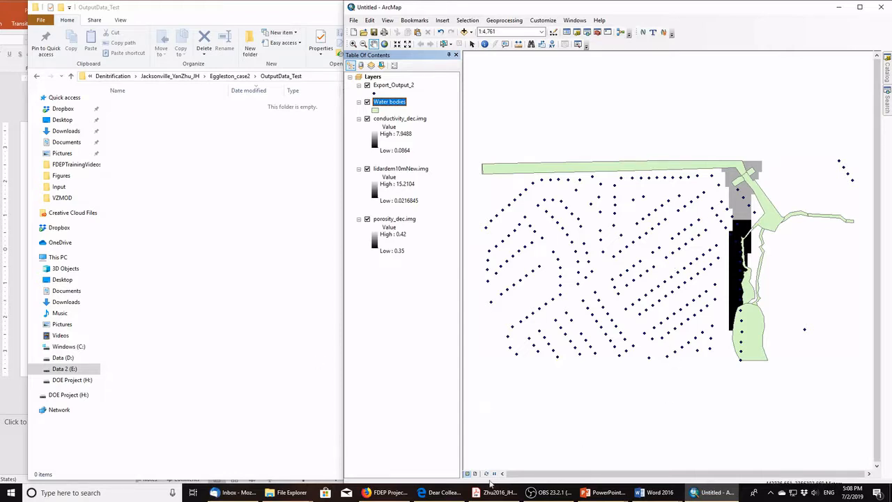
# Switch to the Part 8 PowerPoint presentation and view the groundwater flow file list and the "For a better visualization" slide
pyautogui.click(605, 493)
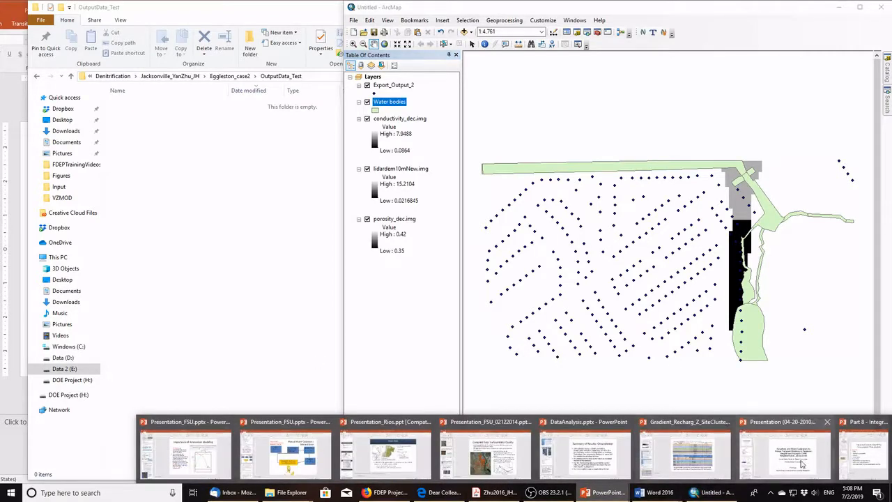
pyautogui.click(863, 452)
pyautogui.click(156, 263)
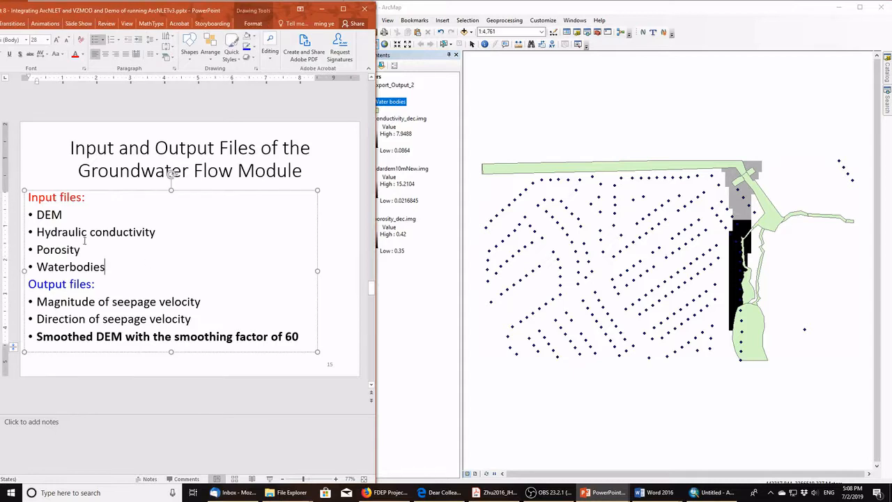
pyautogui.scroll(-1, 82, 239)
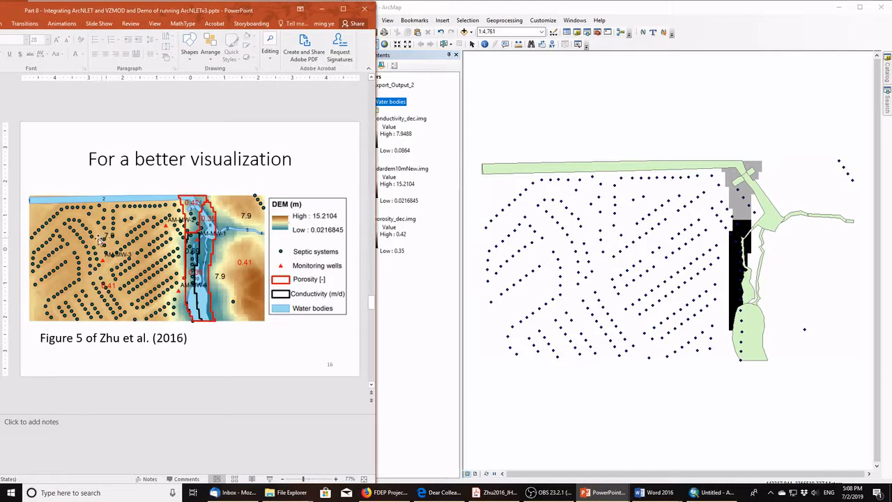
# Switch to ArcMap, move the lidardem10mNew.img layer above conductivity_dec.img directly beneath Water bodies, and return to the presentation
pyautogui.click(527, 118)
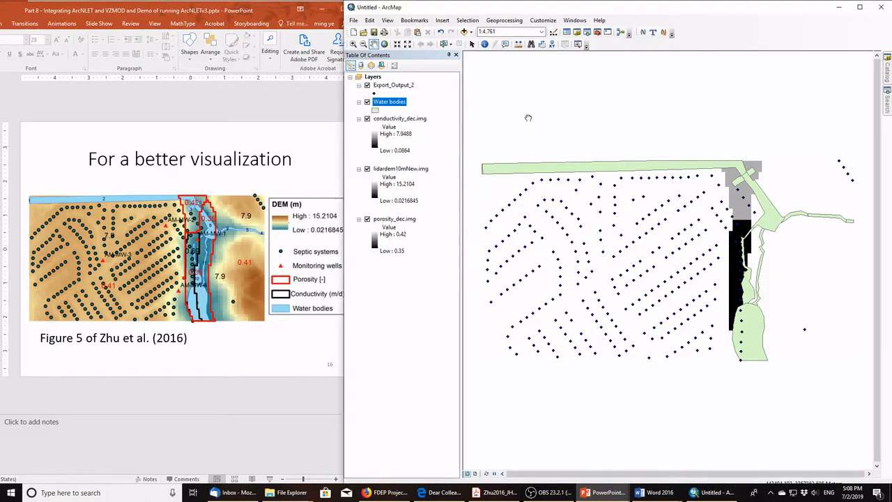
pyautogui.moveTo(658, 354); pyautogui.dragTo(569, 181)
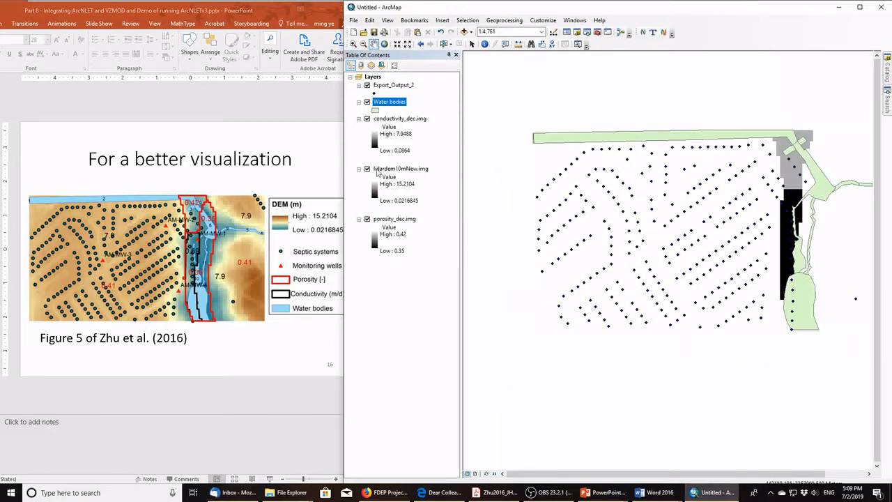
pyautogui.moveTo(378, 172); pyautogui.dragTo(387, 104)
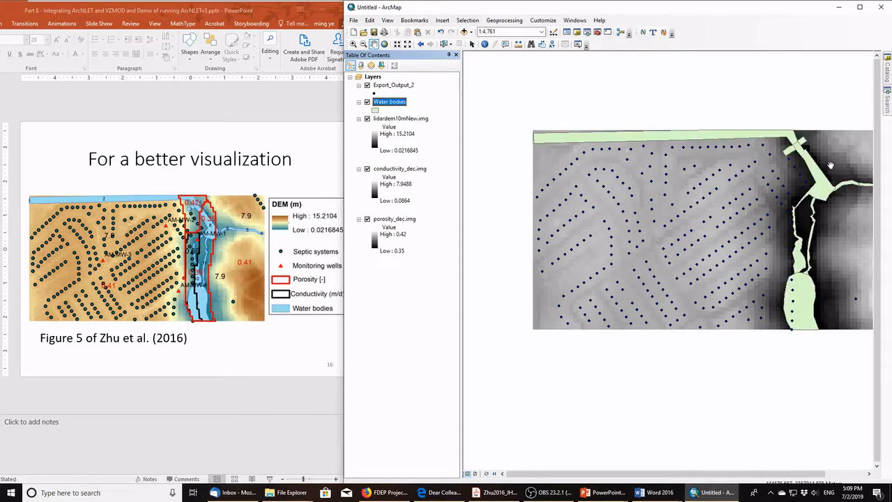
pyautogui.click(185, 177)
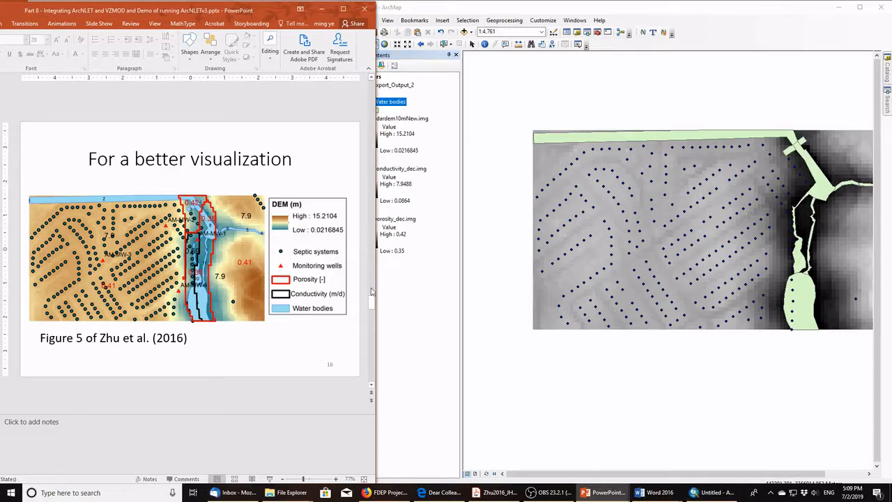
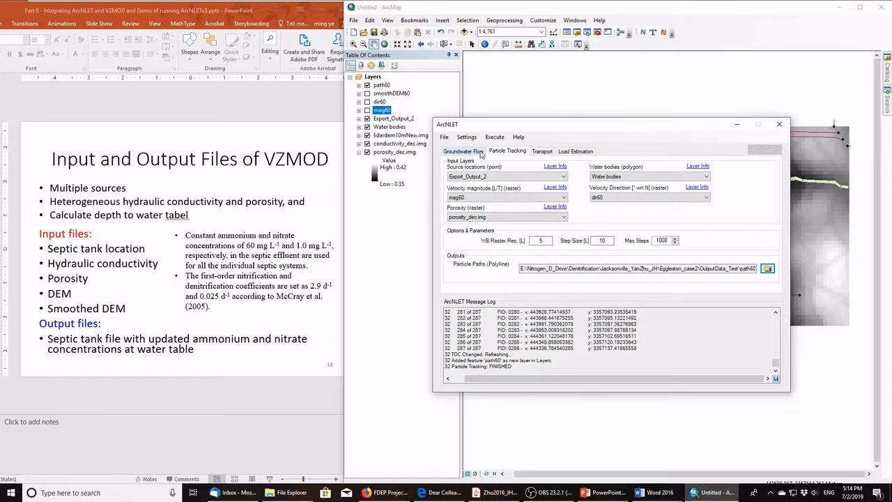
# Start VZMOD from ArcNLET's Transport module, look over its default parameters, and close it
pyautogui.click(541, 152)
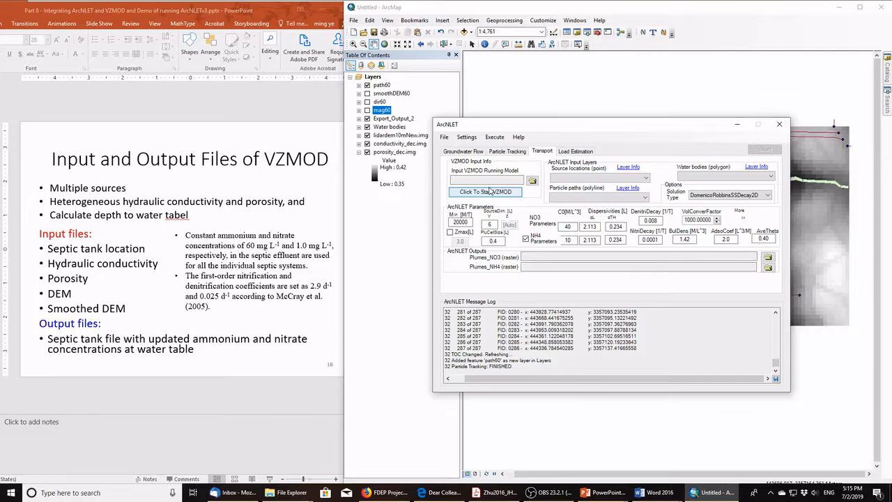
pyautogui.click(490, 191)
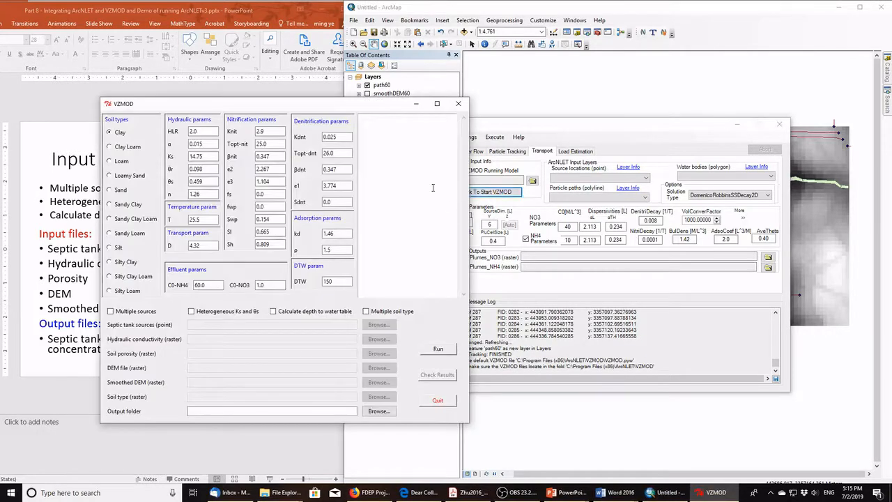
pyautogui.moveTo(396, 106); pyautogui.dragTo(349, 106)
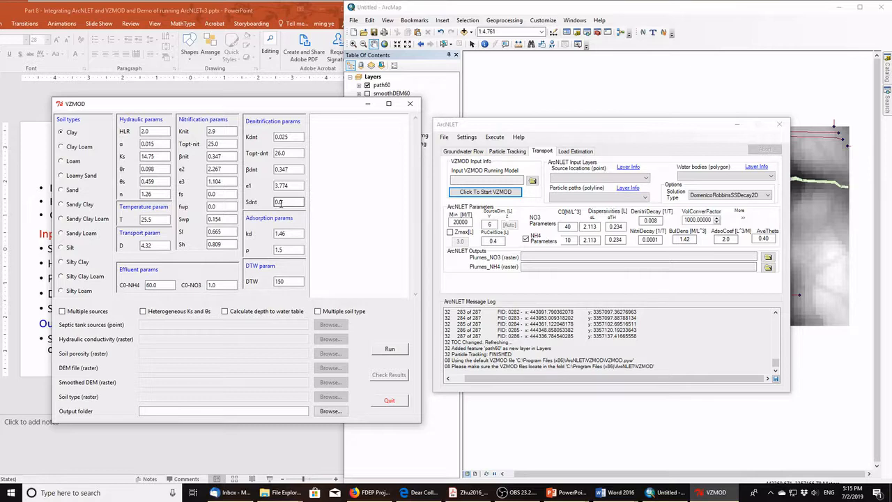
pyautogui.click(411, 108)
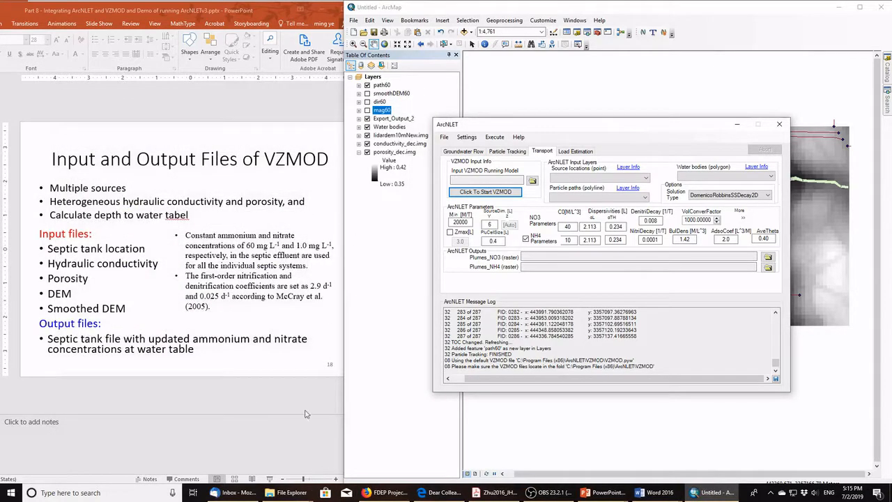
# Launch VZMOD.pyw from the ArcNLET\VZMOD program folder, minimize File Explorer, and place the VZMOD window clear of the presentation slide
pyautogui.moveTo(296, 493)
pyautogui.click(195, 453)
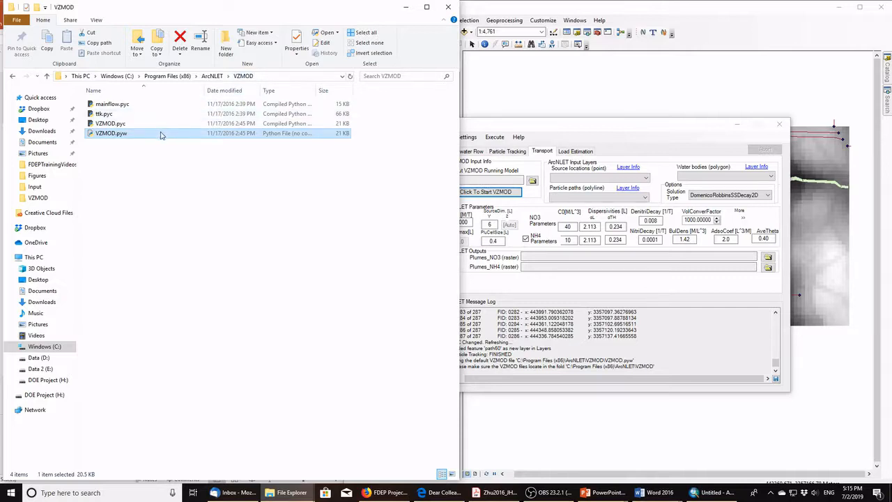
pyautogui.doubleClick(126, 133)
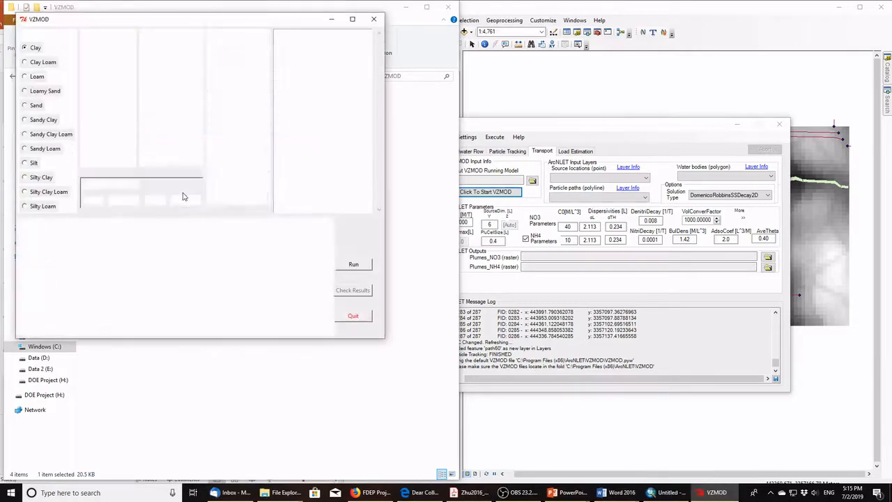
pyautogui.moveTo(156, 25); pyautogui.dragTo(204, 129)
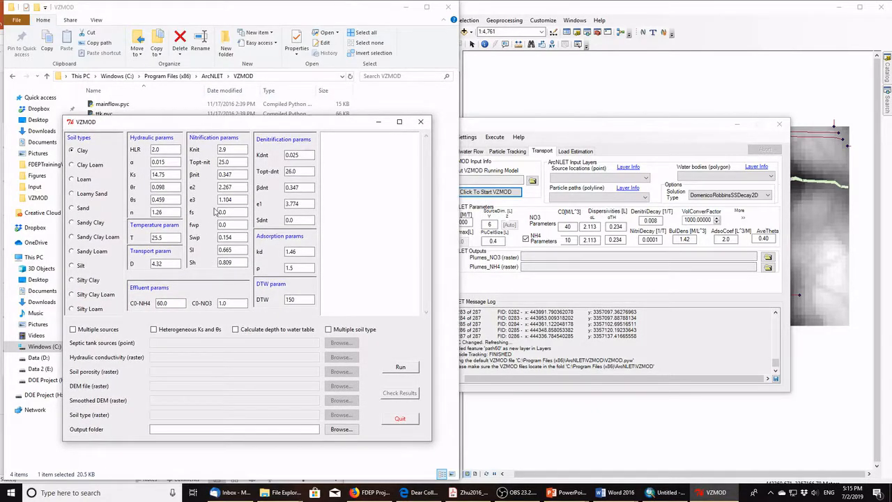
pyautogui.click(406, 7)
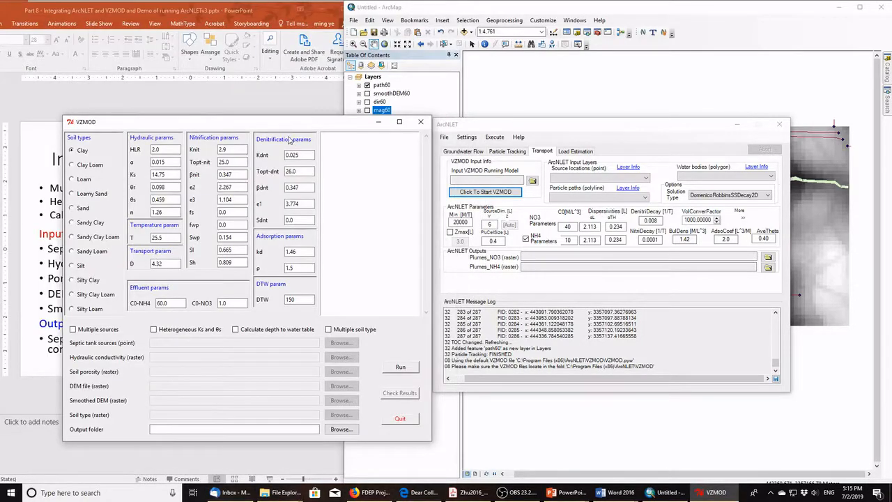
pyautogui.moveTo(283, 124); pyautogui.dragTo(611, 71)
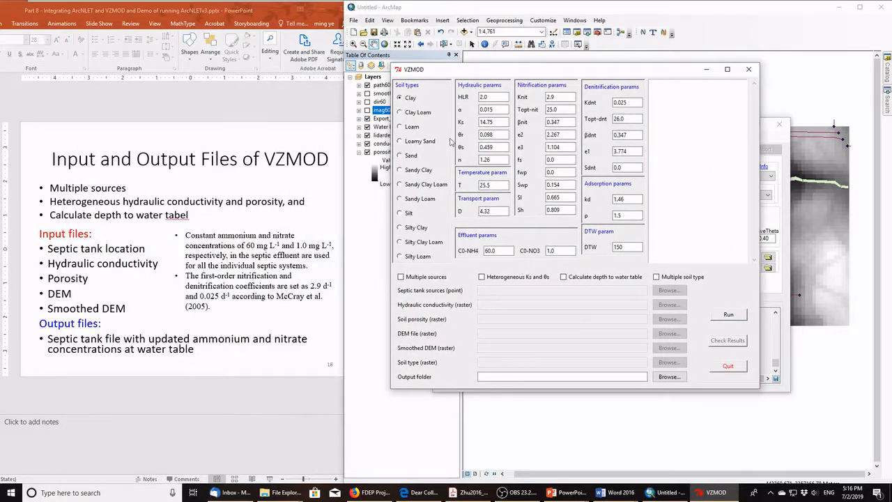
# Set the VZMOD soil type to Sand and enable Multiple sources, Heterogeneous Ks and θs, and Calculate depth to water table
pyautogui.click(401, 155)
pyautogui.click(401, 277)
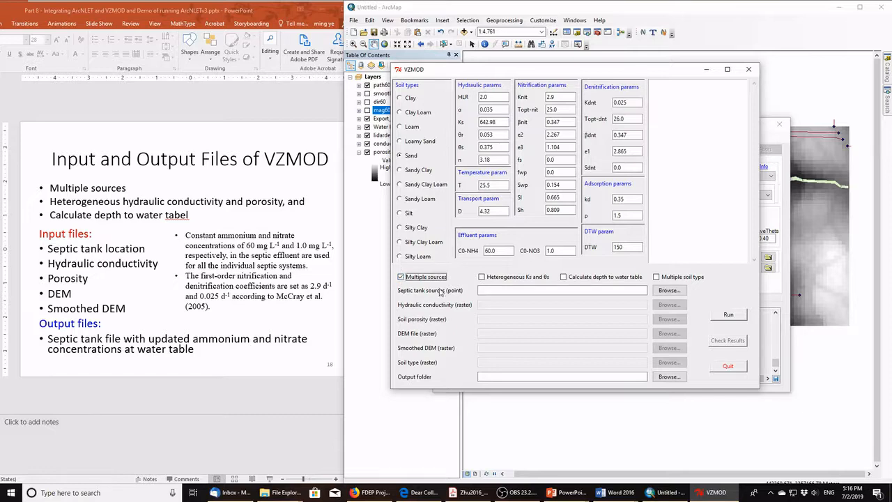
pyautogui.click(481, 277)
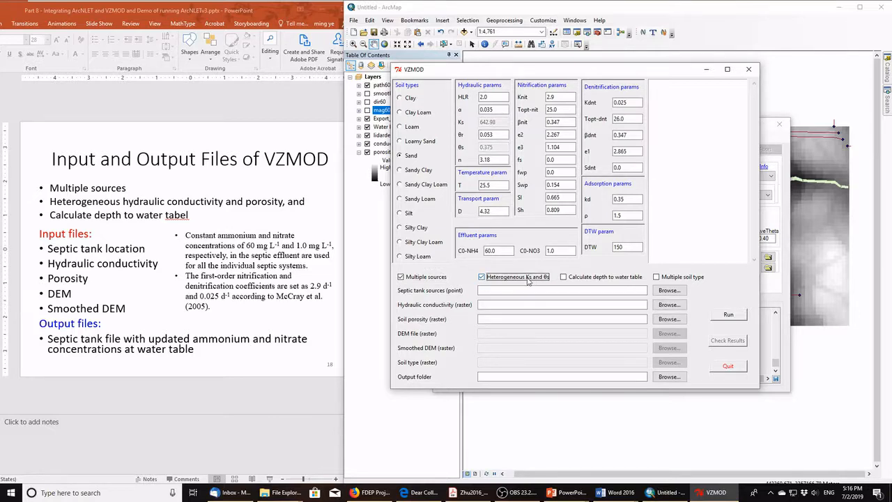
pyautogui.click(479, 305)
pyautogui.click(563, 278)
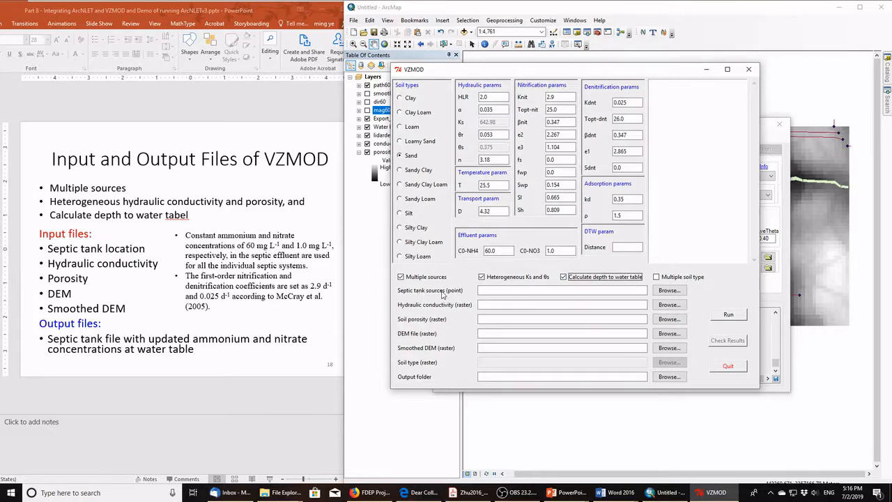
# Load Export_Output_2.shp from the Input folder of Septic tank_VZMOD_New in Eggleston_case2 as the septic tank sources
pyautogui.click(670, 291)
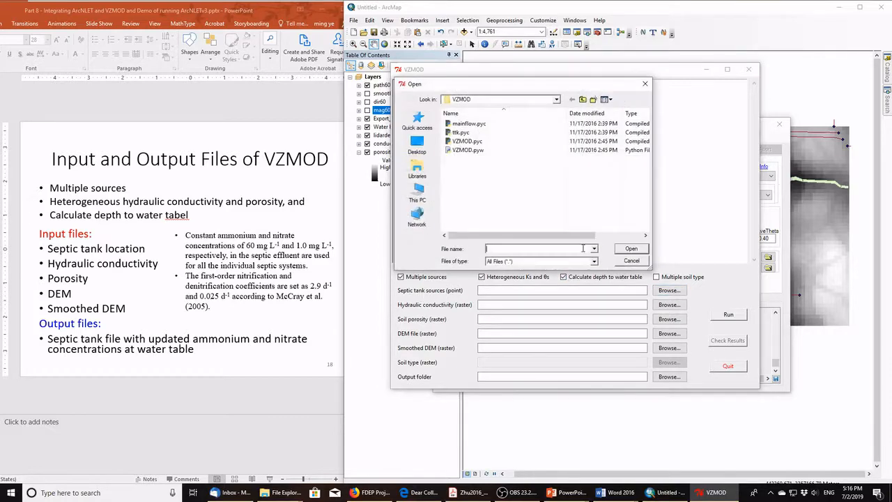
pyautogui.click(497, 99)
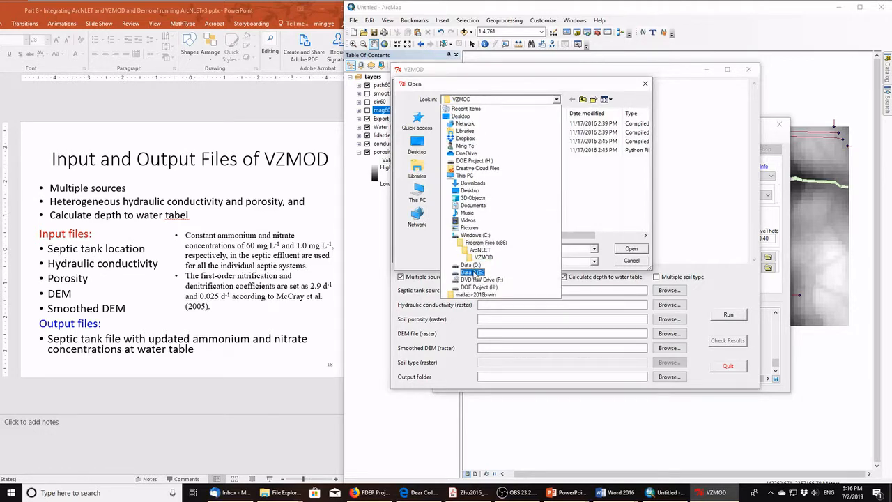
pyautogui.click(472, 272)
pyautogui.doubleClick(473, 142)
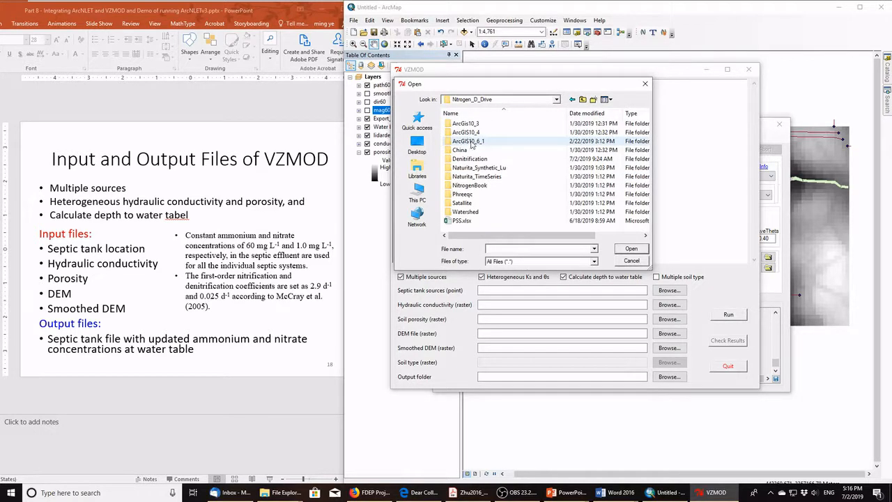
pyautogui.doubleClick(470, 159)
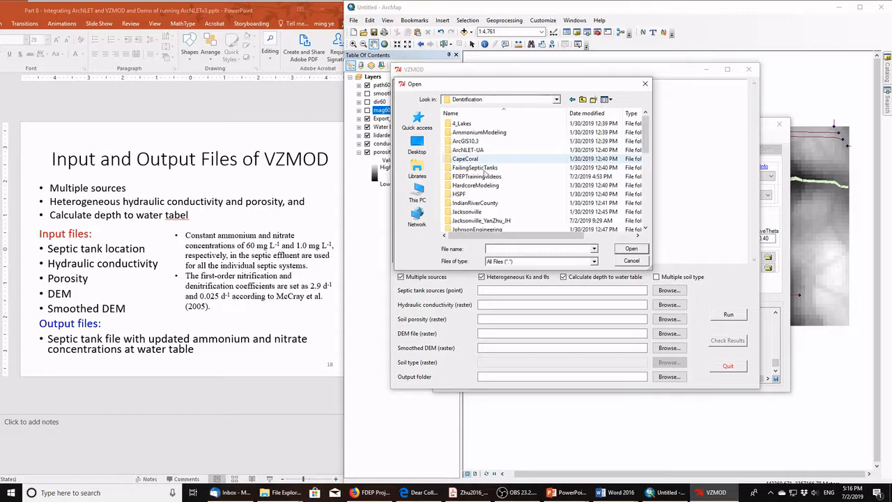
pyautogui.doubleClick(474, 220)
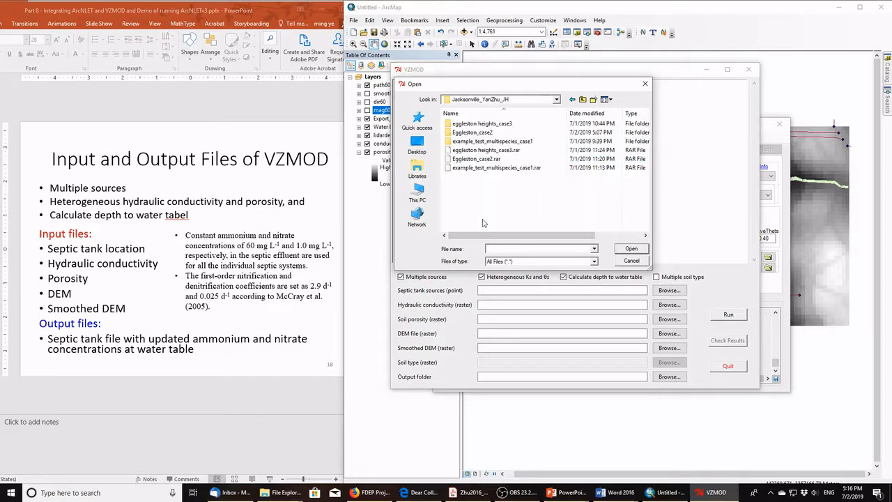
pyautogui.doubleClick(476, 133)
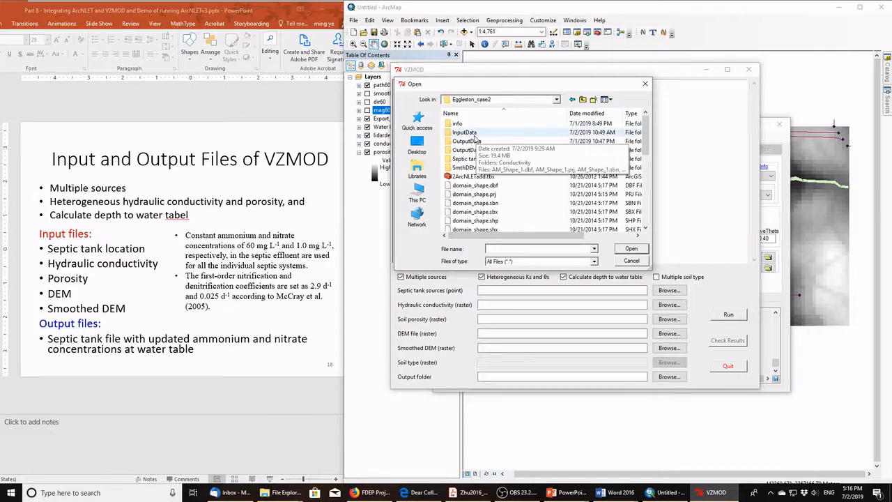
pyautogui.doubleClick(474, 159)
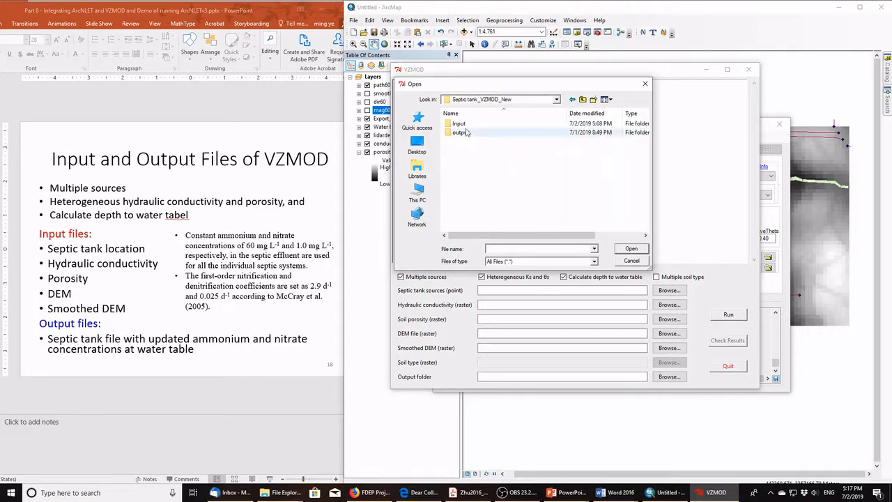
pyautogui.doubleClick(464, 132)
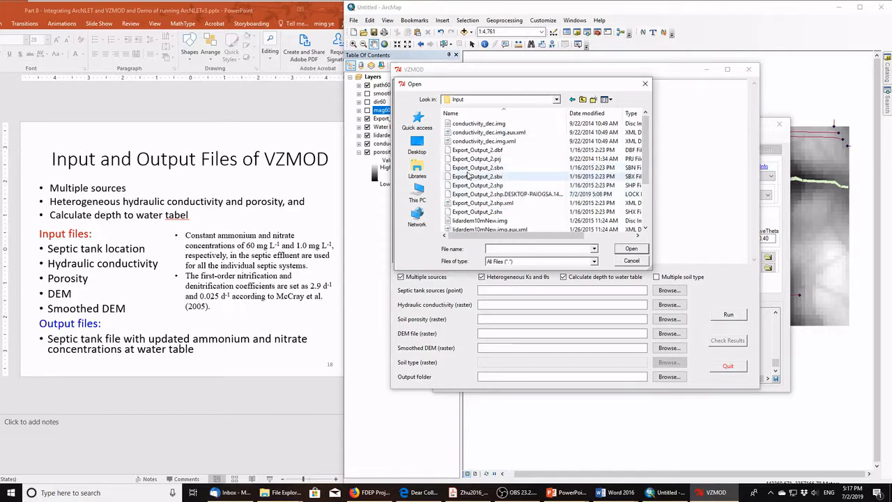
pyautogui.click(488, 185)
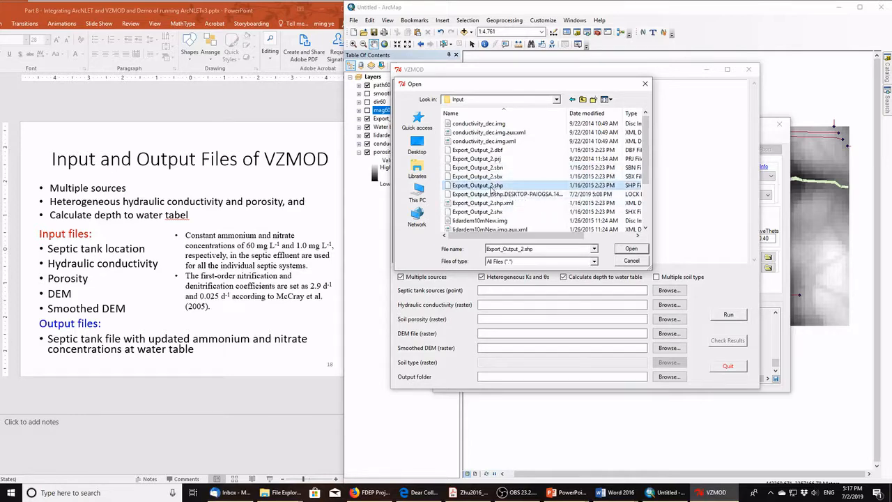
pyautogui.click(625, 251)
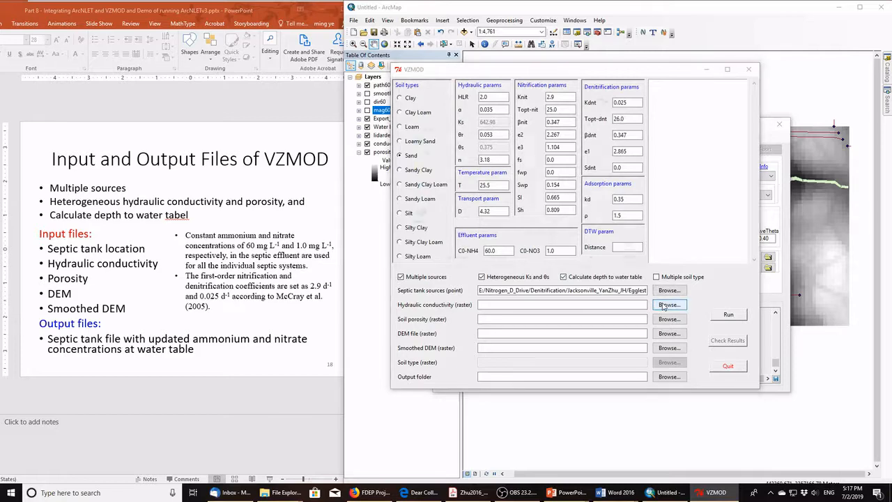
# Load conductivity_dec.img from the Input folder of Septic tank_VZMOD_New in Eggleston_case2 as the hydraulic conductivity raster
pyautogui.click(665, 307)
pyautogui.click(492, 100)
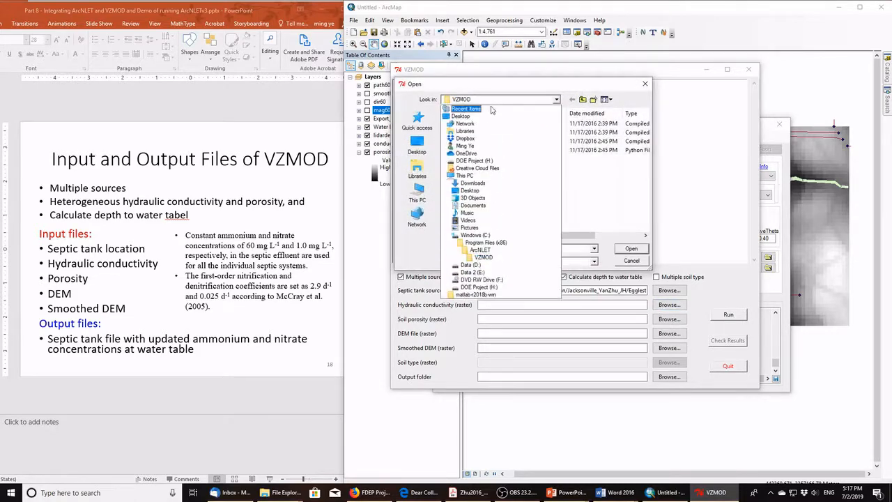
pyautogui.click(474, 271)
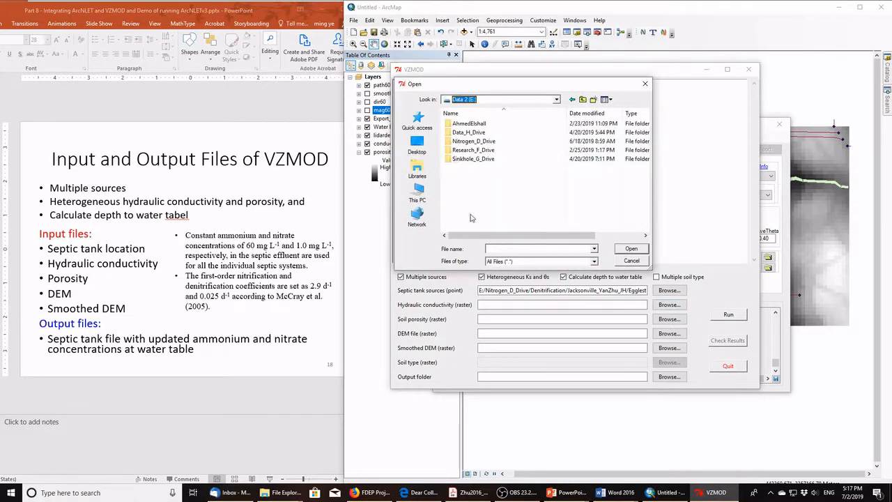
pyautogui.doubleClick(466, 141)
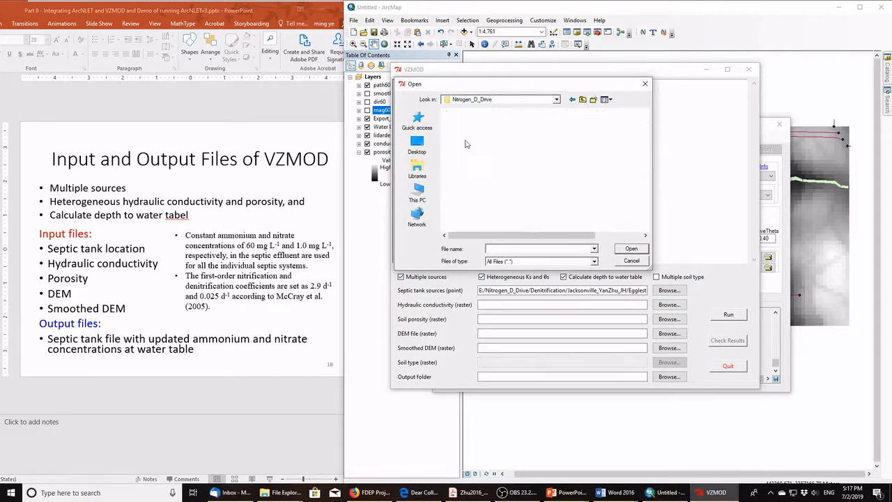
pyautogui.doubleClick(465, 159)
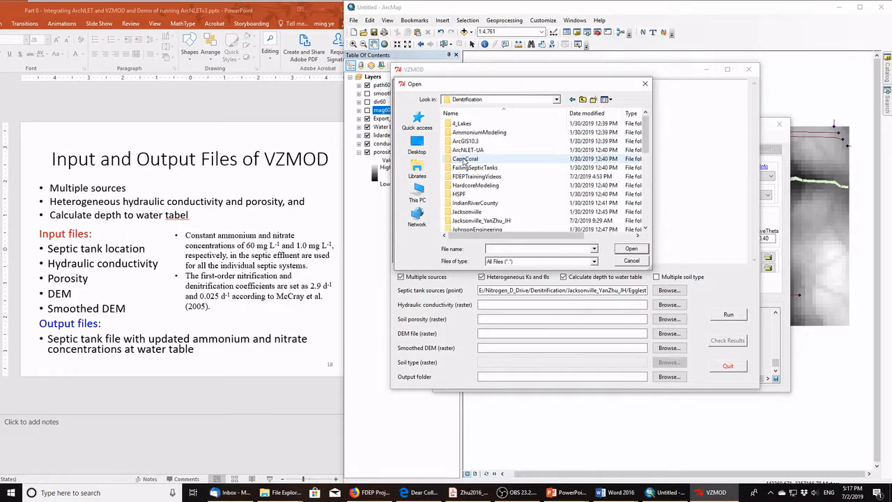
pyautogui.scroll(-2, 484, 174)
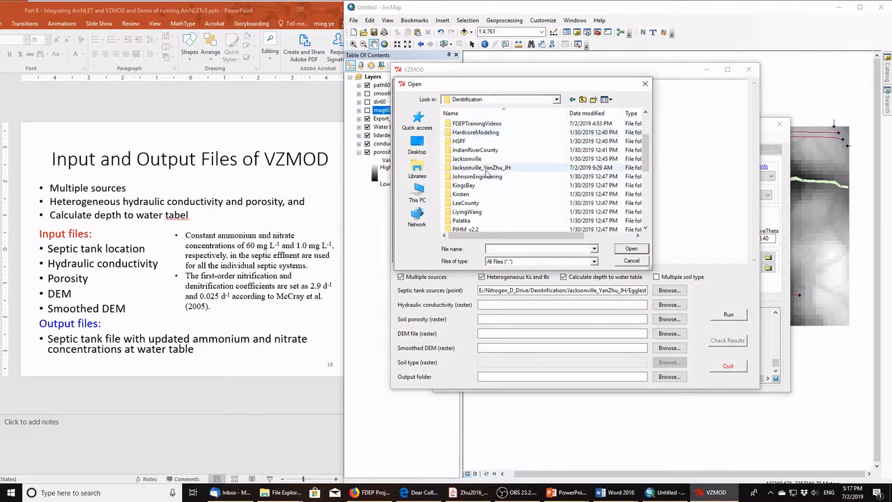
pyautogui.doubleClick(486, 170)
pyautogui.doubleClick(478, 136)
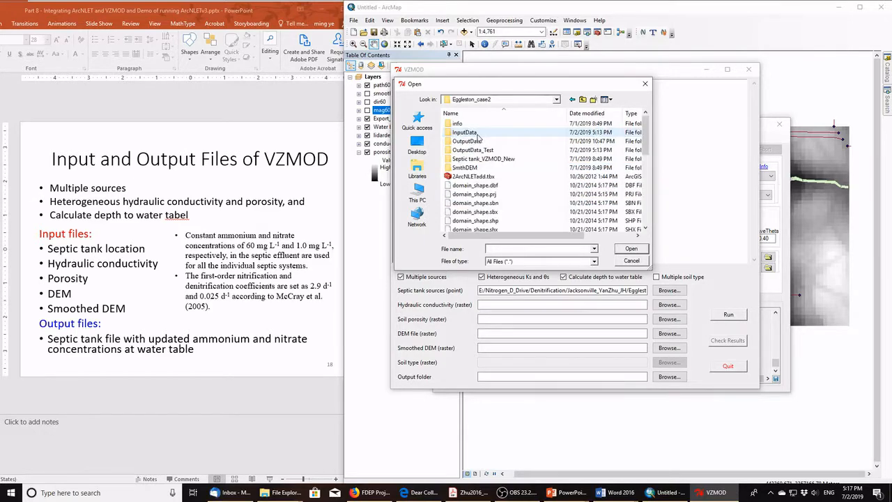
pyautogui.click(472, 160)
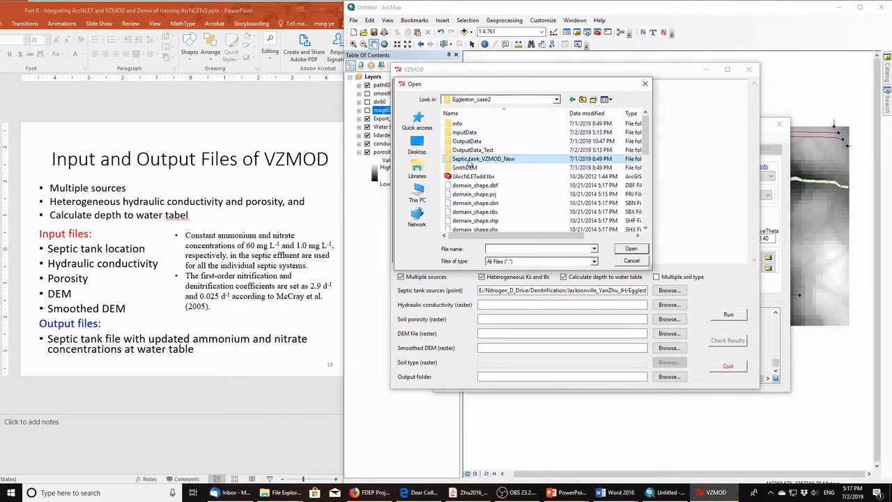
pyautogui.doubleClick(472, 160)
pyautogui.doubleClick(460, 123)
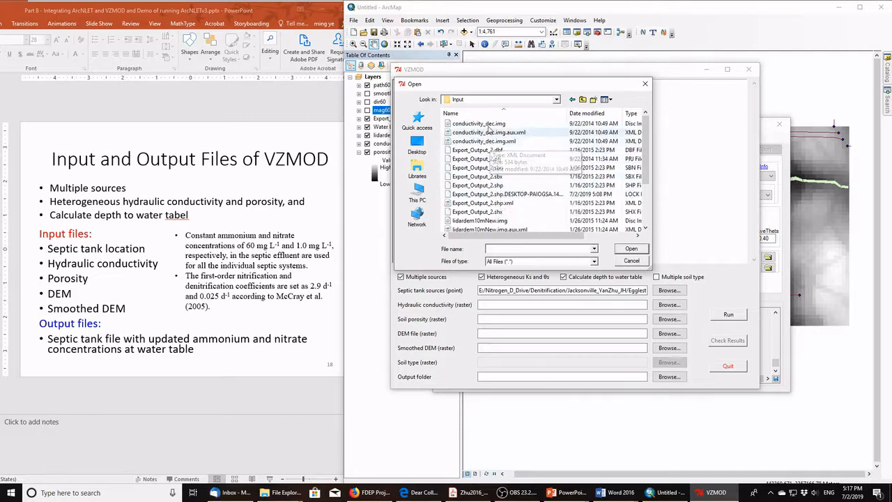
pyautogui.click(480, 124)
pyautogui.click(630, 249)
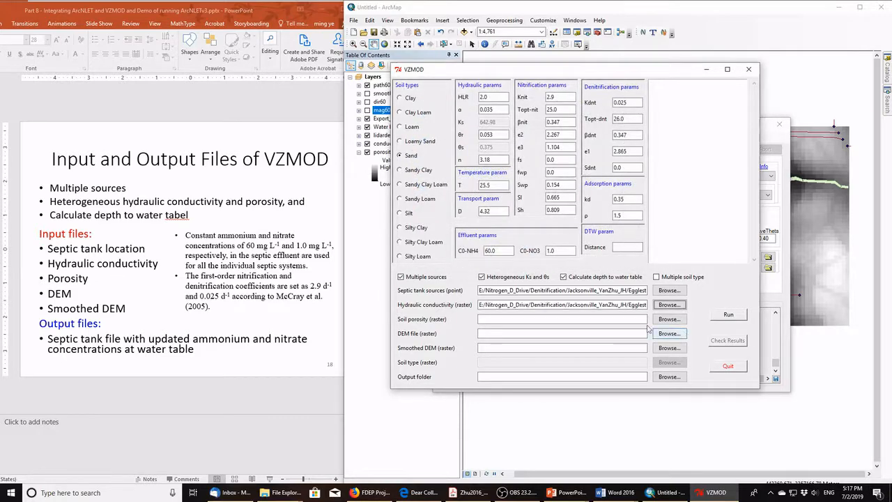
# Load porosity_dec.img from the Input folder of Septic tank_VZMOD_New in Eggleston_case2 as the soil porosity raster
pyautogui.click(669, 318)
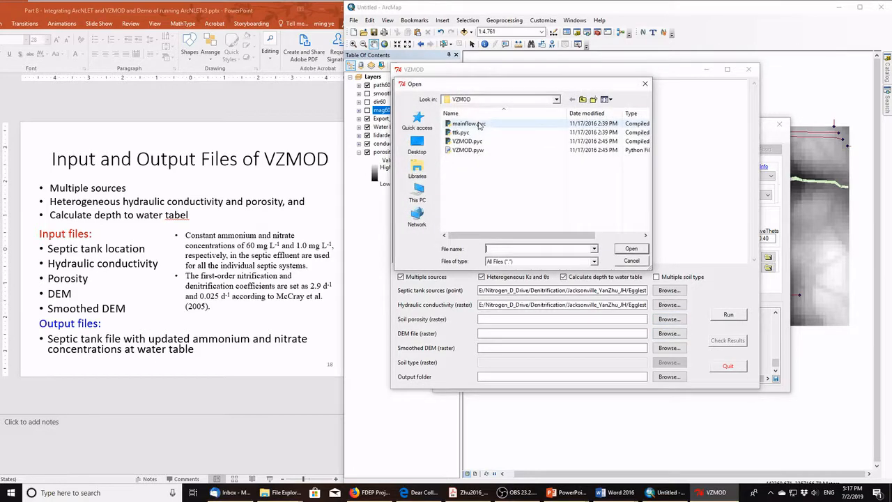
pyautogui.click(492, 99)
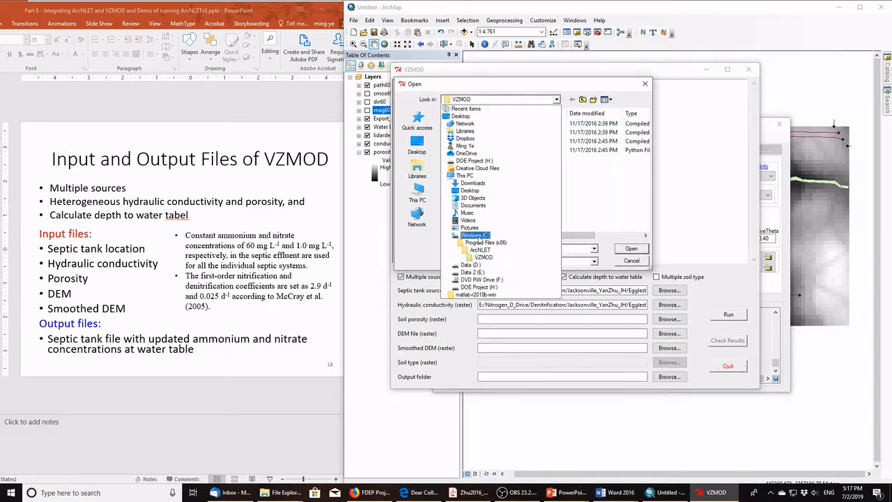
pyautogui.click(474, 272)
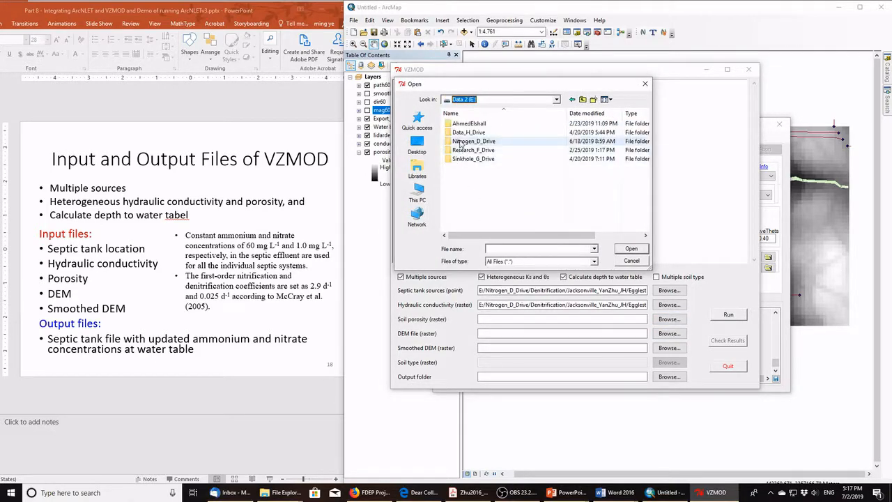
pyautogui.doubleClick(461, 141)
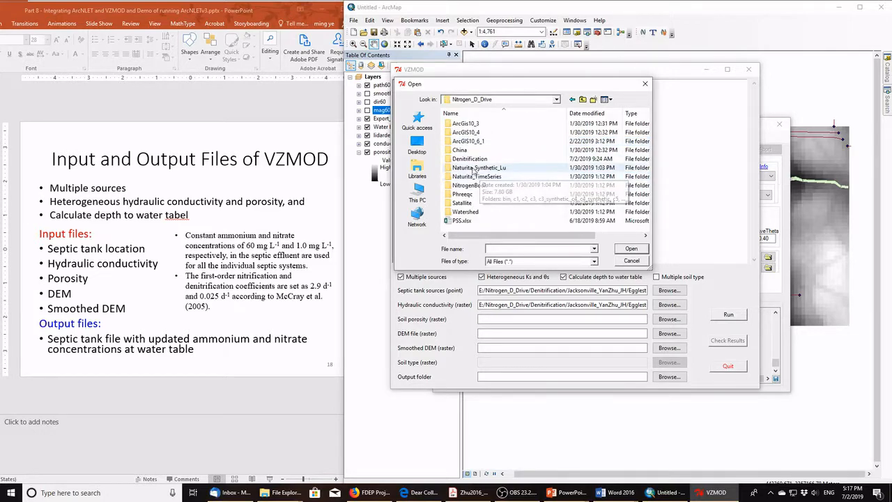
pyautogui.doubleClick(470, 158)
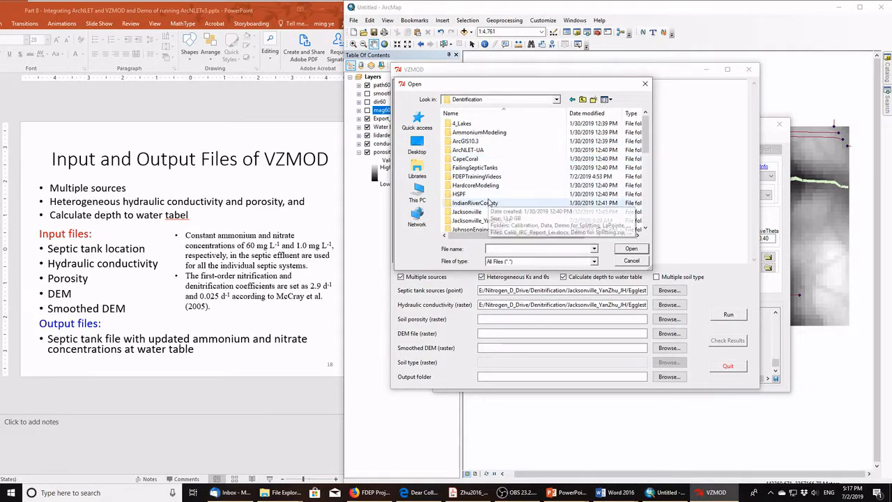
pyautogui.doubleClick(468, 221)
pyautogui.doubleClick(467, 141)
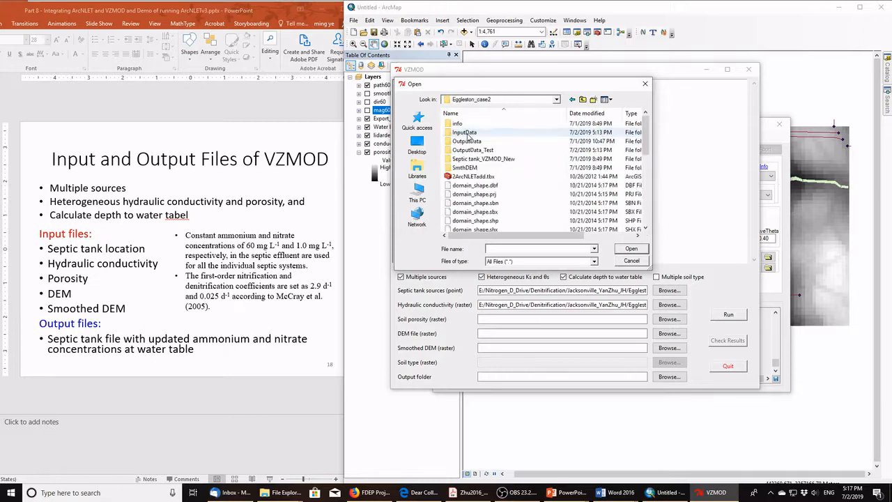
pyautogui.doubleClick(465, 132)
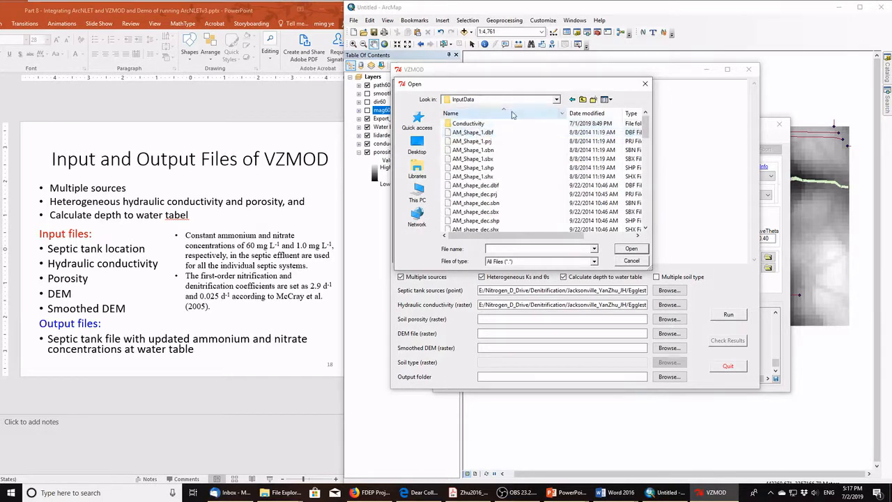
pyautogui.click(583, 99)
pyautogui.doubleClick(486, 159)
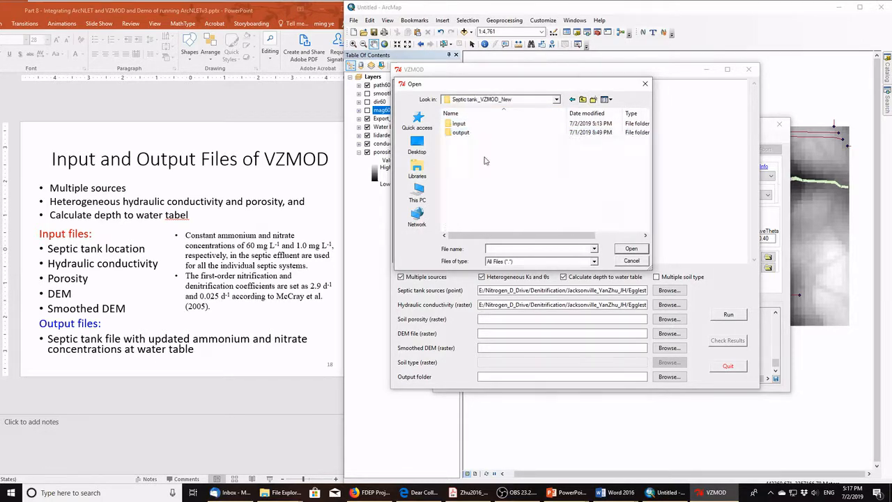
pyautogui.doubleClick(458, 124)
pyautogui.scroll(-2, 485, 169)
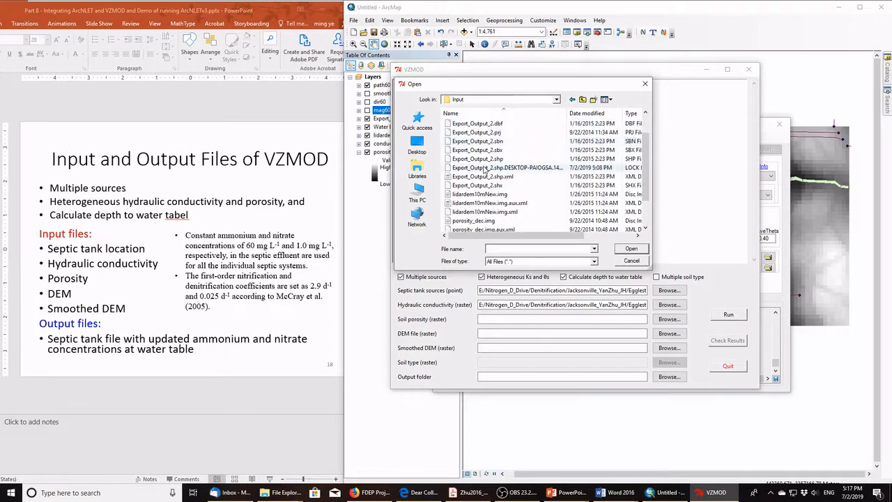
pyautogui.scroll(-1, 478, 213)
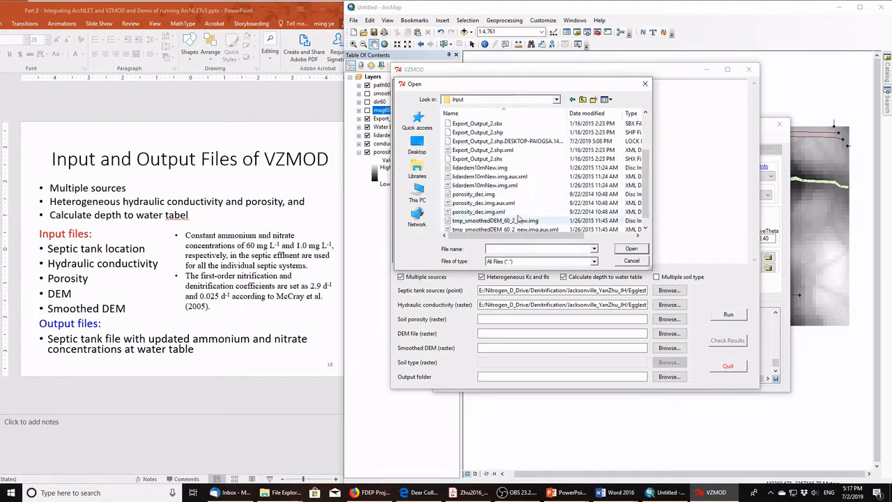
pyautogui.click(502, 196)
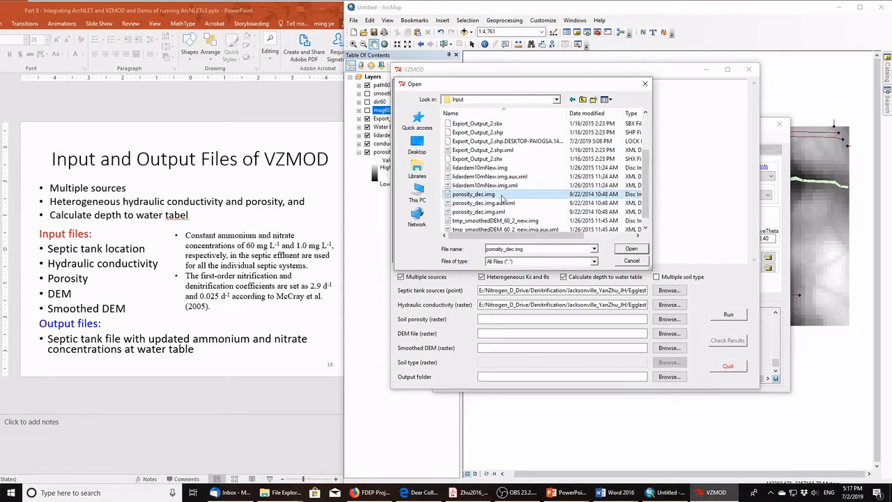
pyautogui.click(631, 248)
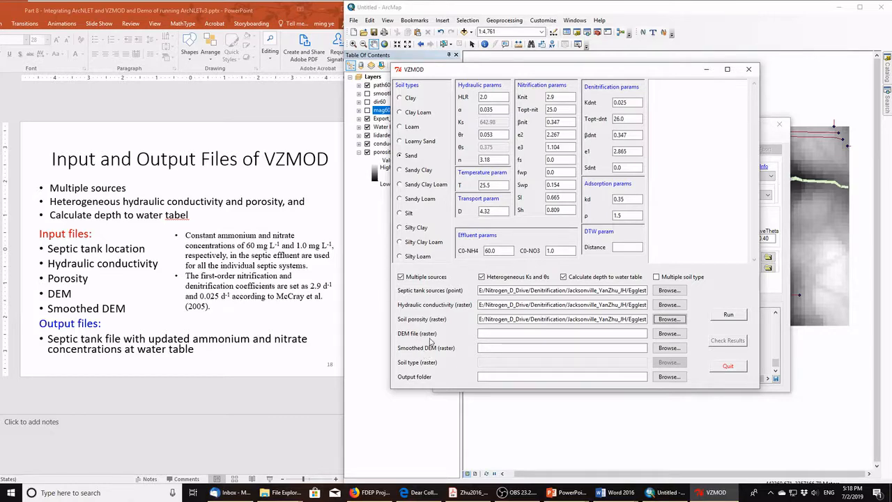
# Load lidardem10mNew.img from the Input folder of Septic tank_VZMOD_New in Eggleston_case2 as the DEM raster
pyautogui.click(666, 334)
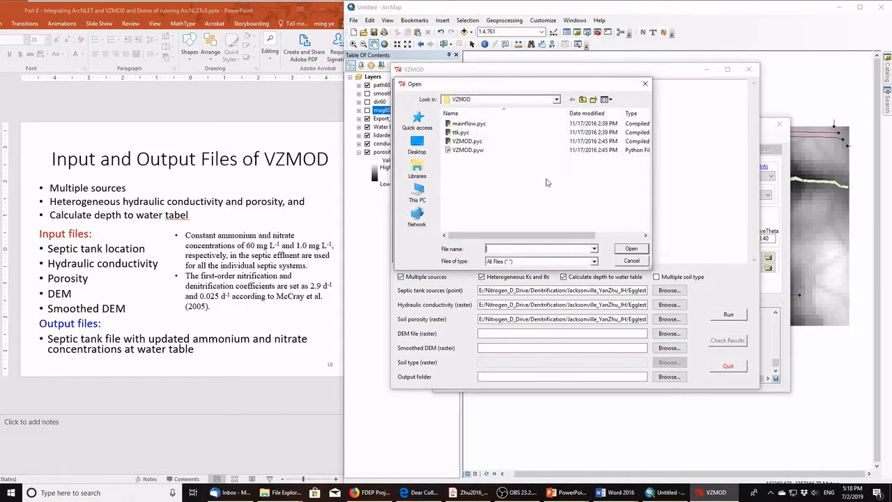
pyautogui.click(557, 99)
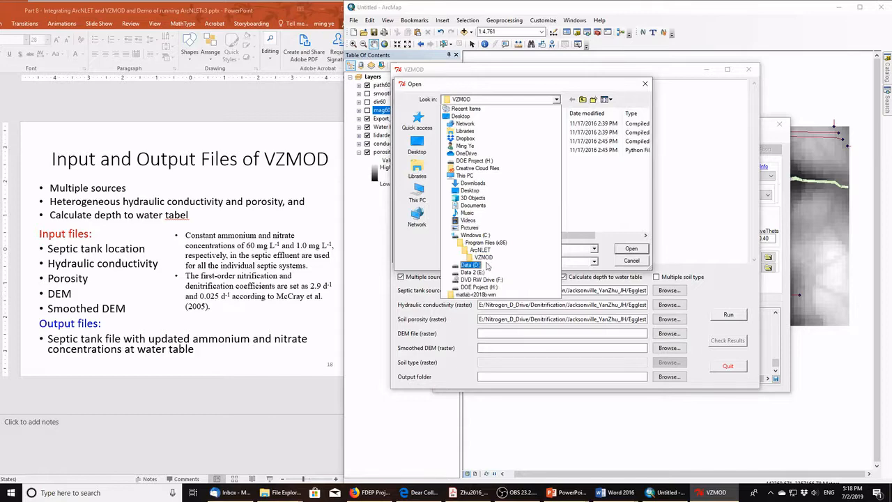
pyautogui.click(472, 265)
pyautogui.doubleClick(466, 143)
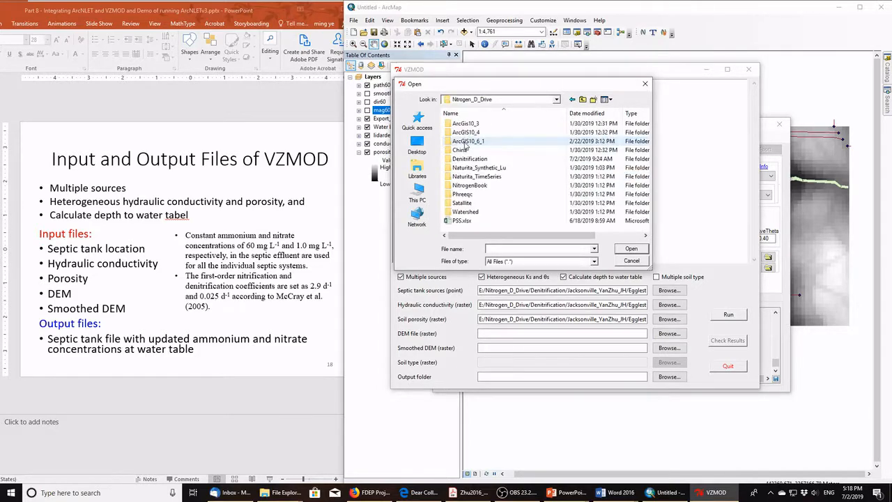
pyautogui.doubleClick(469, 159)
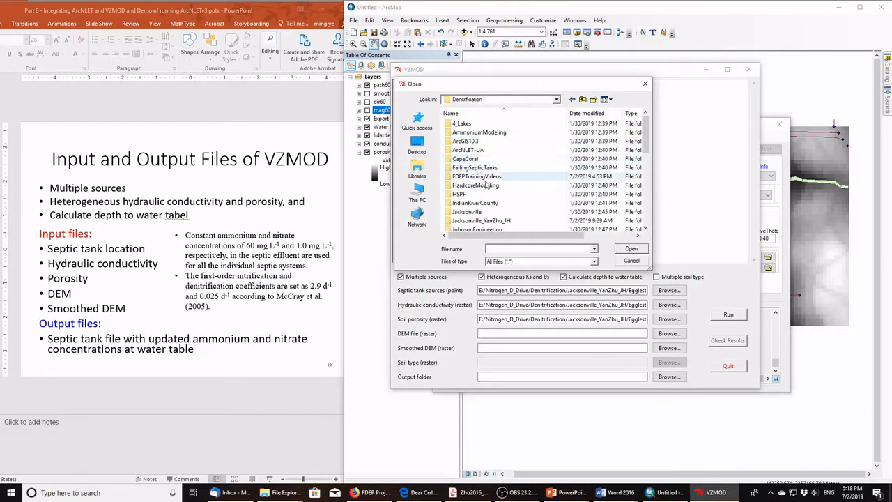
pyautogui.scroll(-2, 486, 184)
pyautogui.doubleClick(481, 168)
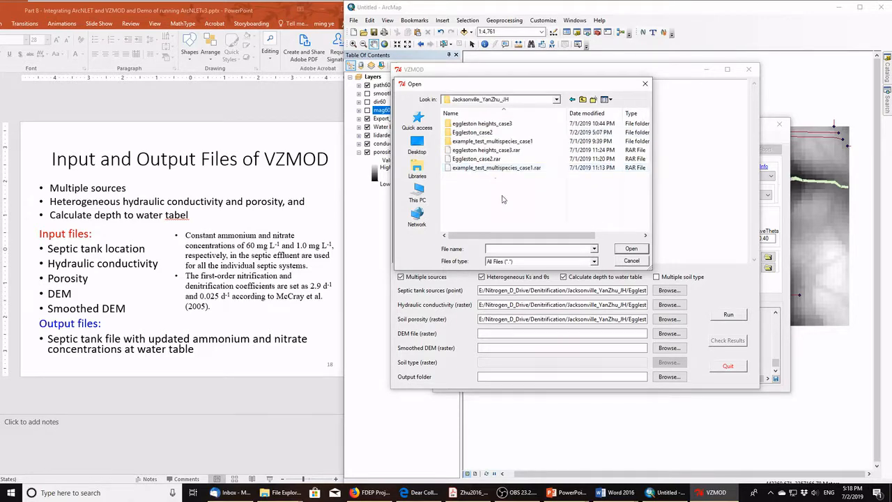
pyautogui.doubleClick(474, 131)
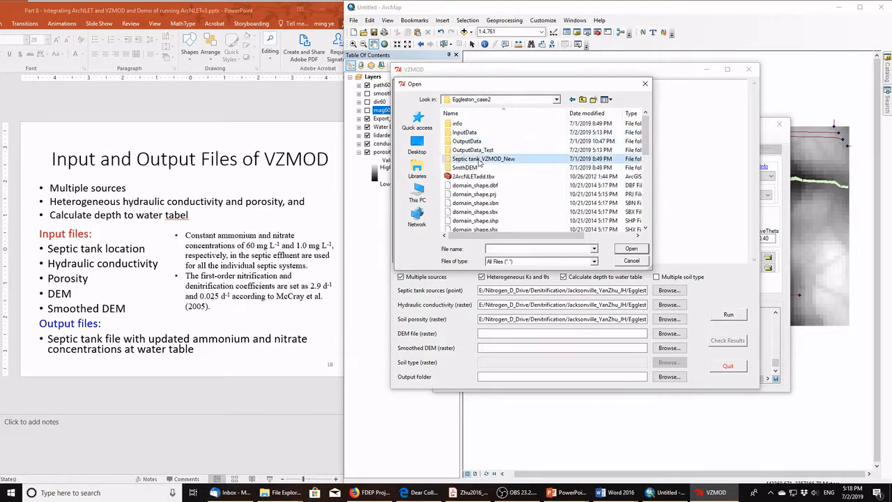
pyautogui.doubleClick(481, 159)
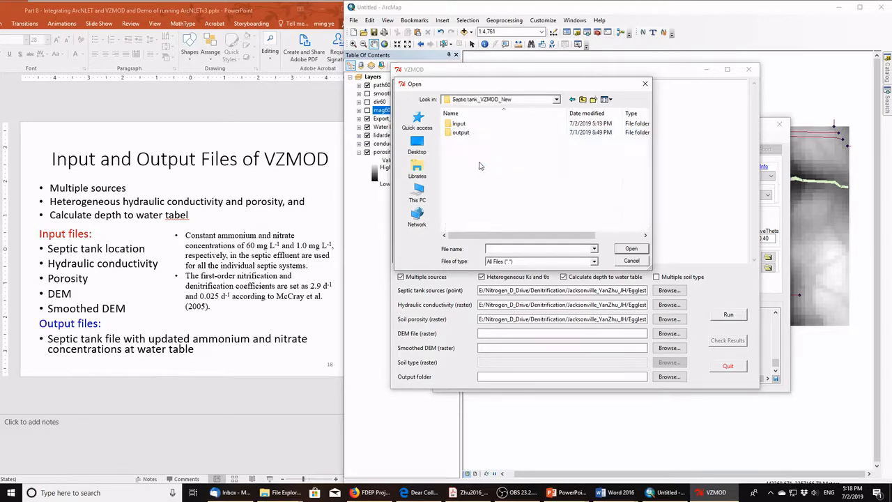
pyautogui.doubleClick(461, 125)
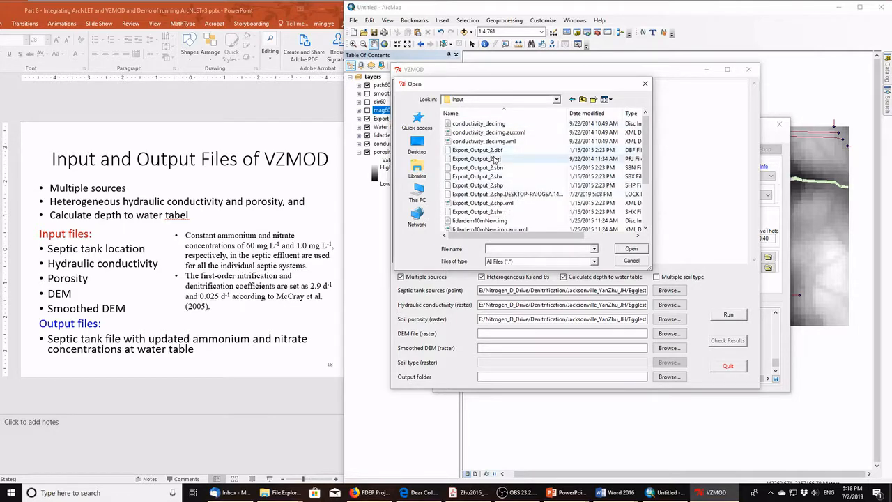
pyautogui.scroll(-3, 495, 164)
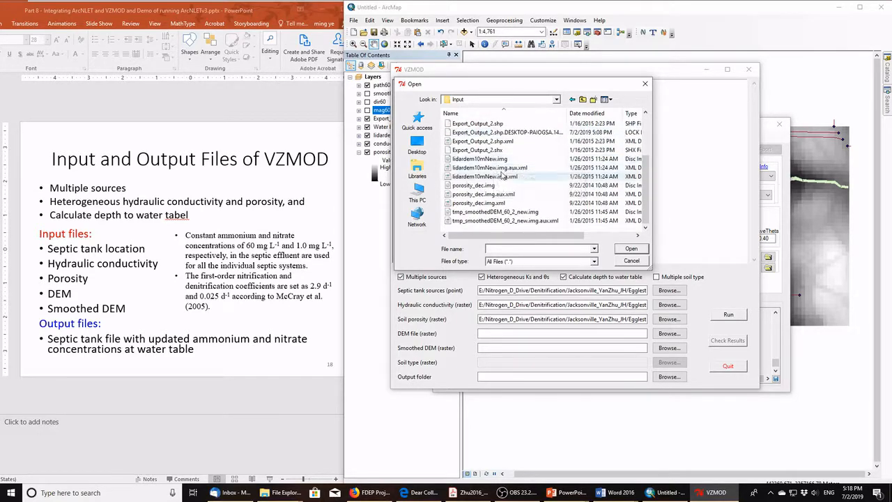
pyautogui.click(496, 160)
pyautogui.click(624, 249)
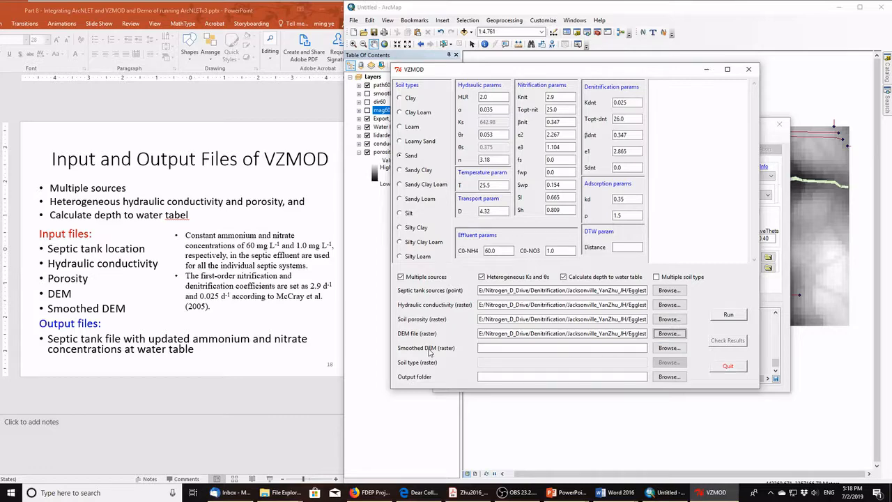
# Load tmp_smoothedDEM_60_2_new.img from the Input folder of Septic tank_VZMOD_New in Eggleston_case2 as the smoothed DEM raster
pyautogui.click(669, 347)
pyautogui.click(488, 100)
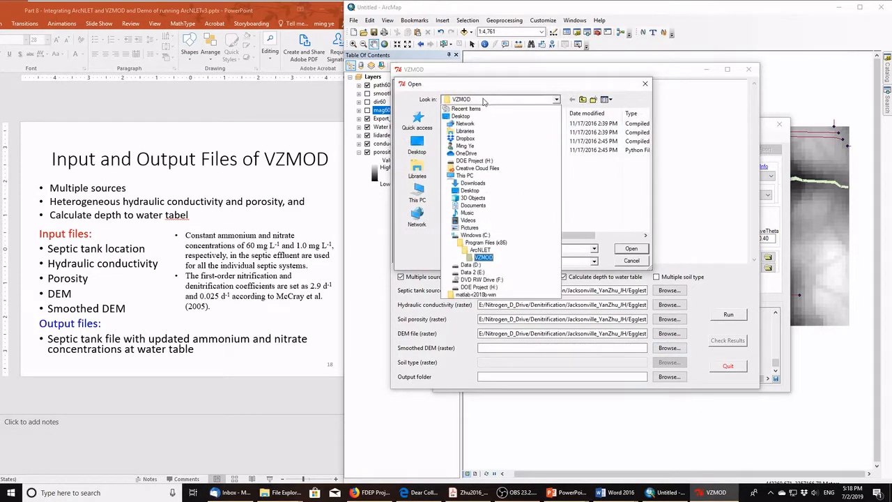
pyautogui.click(474, 272)
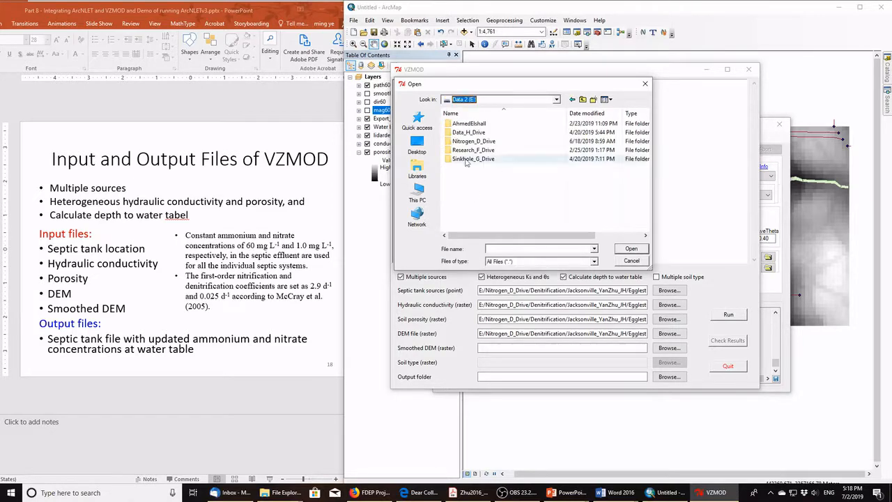
pyautogui.doubleClick(473, 141)
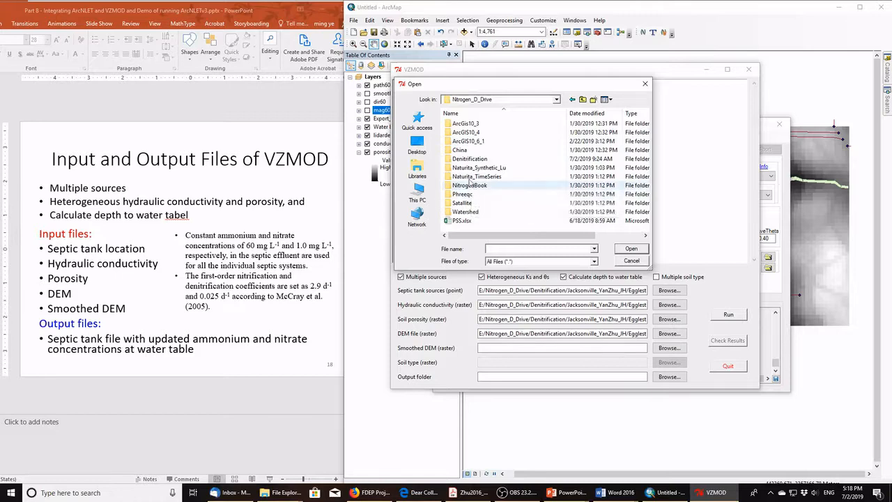
pyautogui.doubleClick(468, 161)
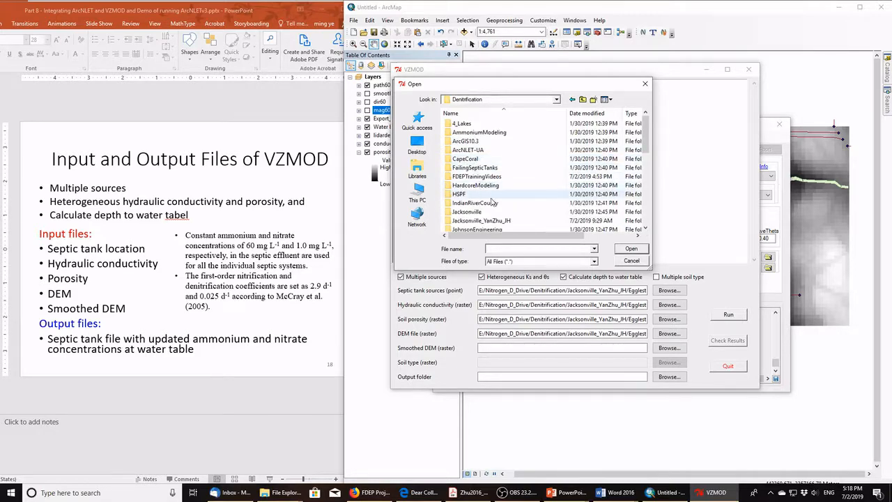
pyautogui.scroll(-1, 492, 203)
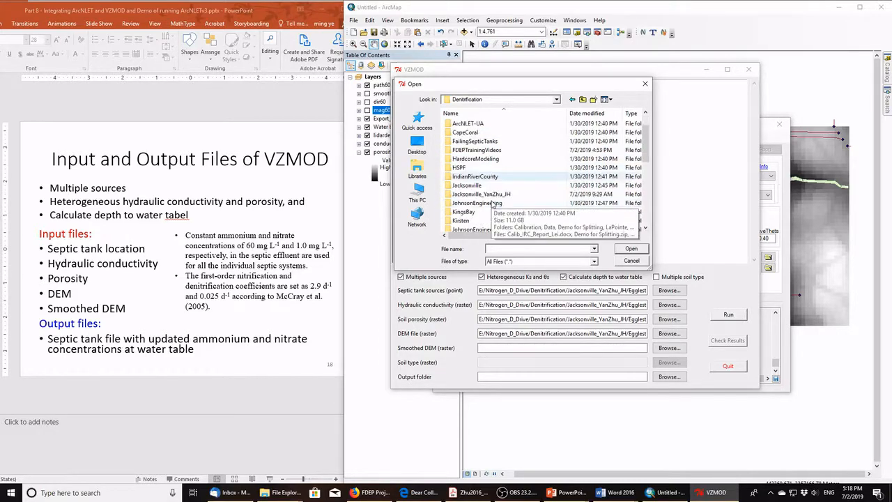
pyautogui.doubleClick(481, 196)
pyautogui.doubleClick(478, 133)
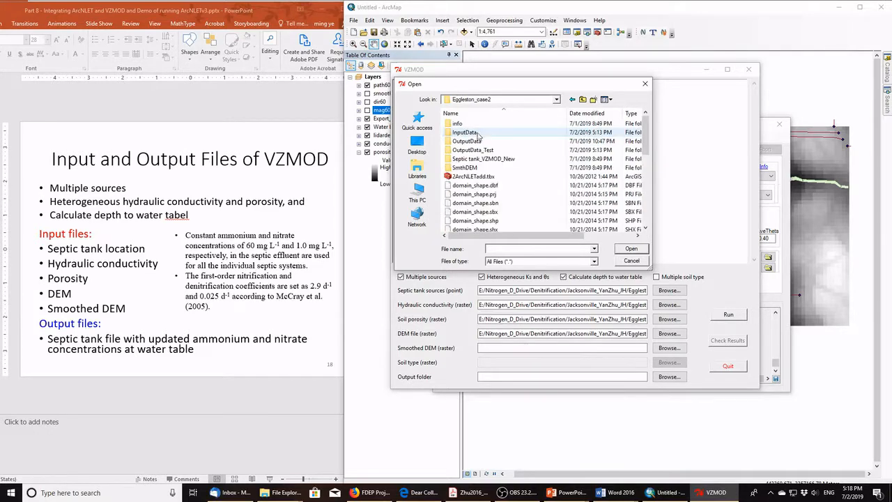
pyautogui.doubleClick(478, 159)
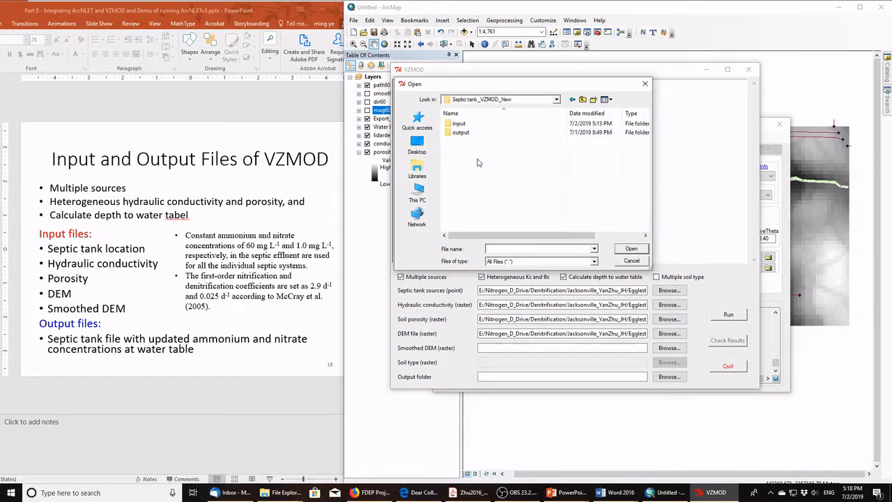
pyautogui.doubleClick(459, 123)
pyautogui.scroll(-3, 500, 197)
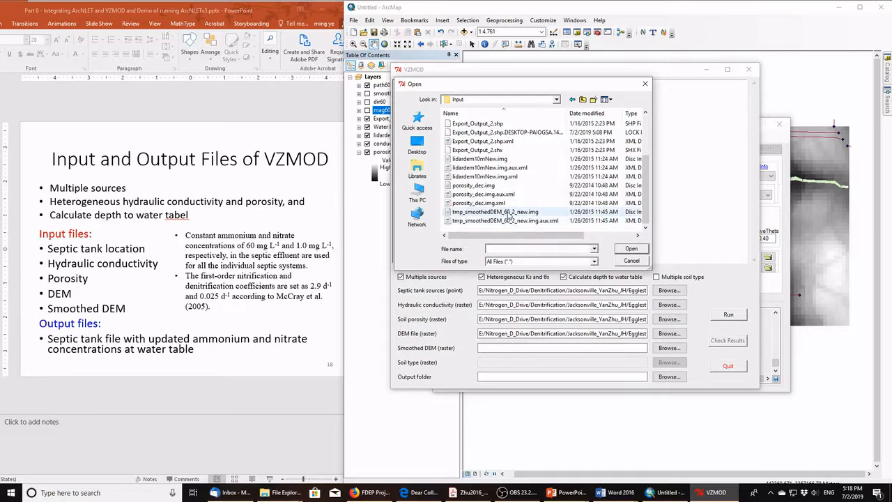
pyautogui.click(509, 212)
pyautogui.click(626, 249)
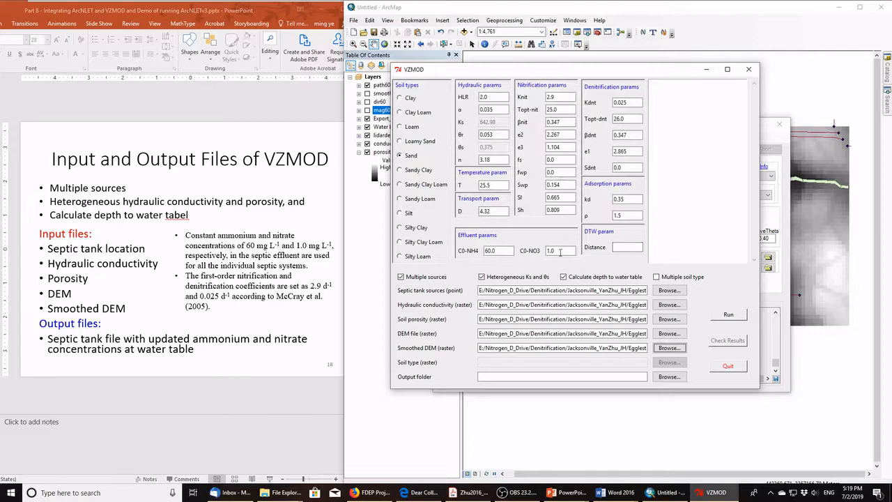
# Switch to the Part 8 slides in PowerPoint and review VZMOD's input and output files and the simulated ammonium and nitrate concentrations
pyautogui.click(253, 360)
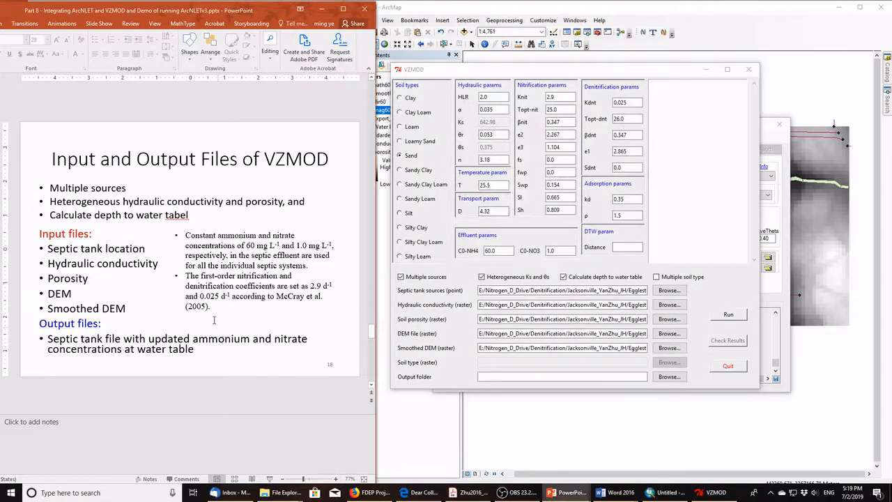
pyautogui.scroll(-1, 209, 307)
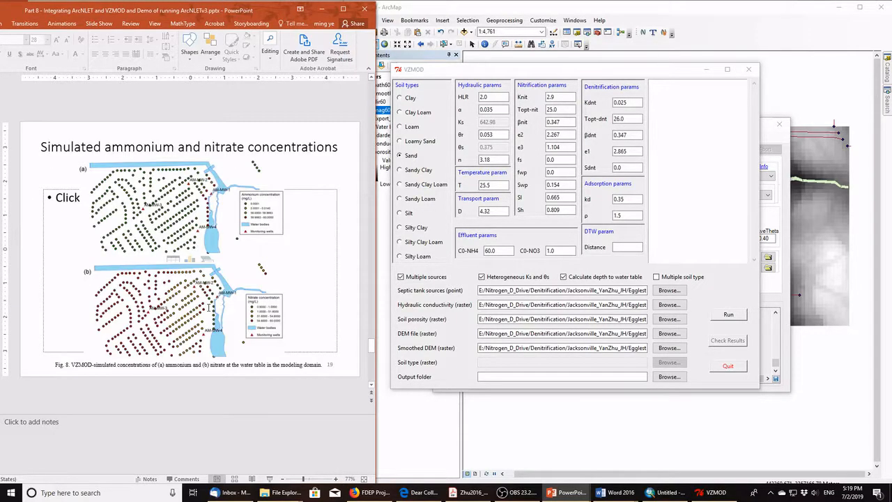
pyautogui.scroll(-1, 208, 307)
pyautogui.scroll(2, 208, 308)
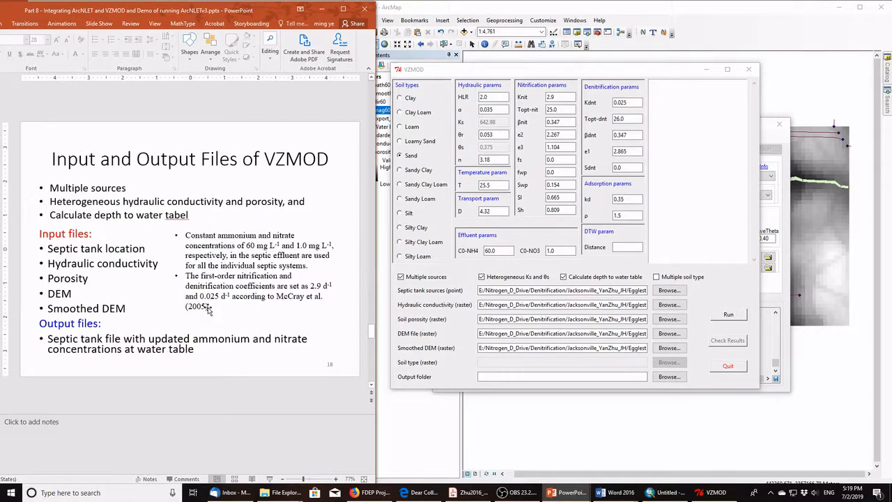
pyautogui.scroll(1, 208, 307)
pyautogui.scroll(-1, 208, 307)
pyautogui.scroll(-1, 208, 308)
pyautogui.scroll(1, 208, 307)
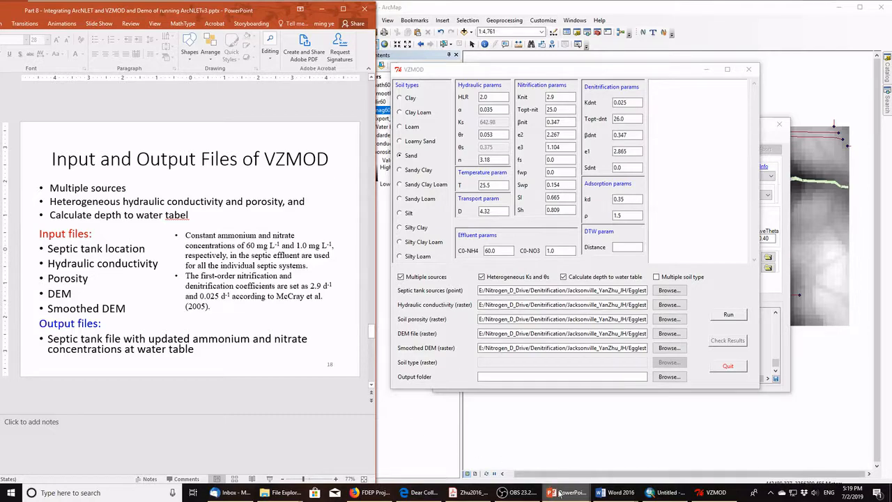
# Switch to the Journal of Hydrology paper in Acrobat and find Figure 7, comparing measured water table, smoothed DEM and DEM elevations
pyautogui.moveTo(621, 495)
pyautogui.moveTo(610, 473)
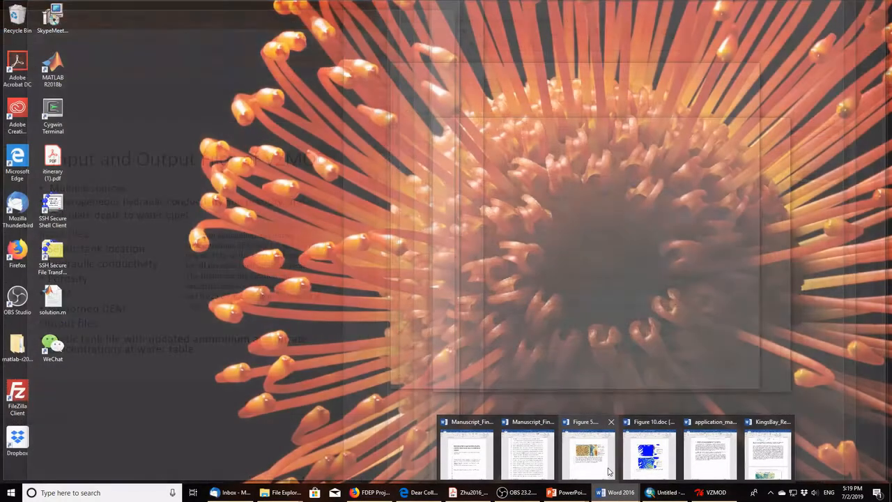
pyautogui.moveTo(643, 466)
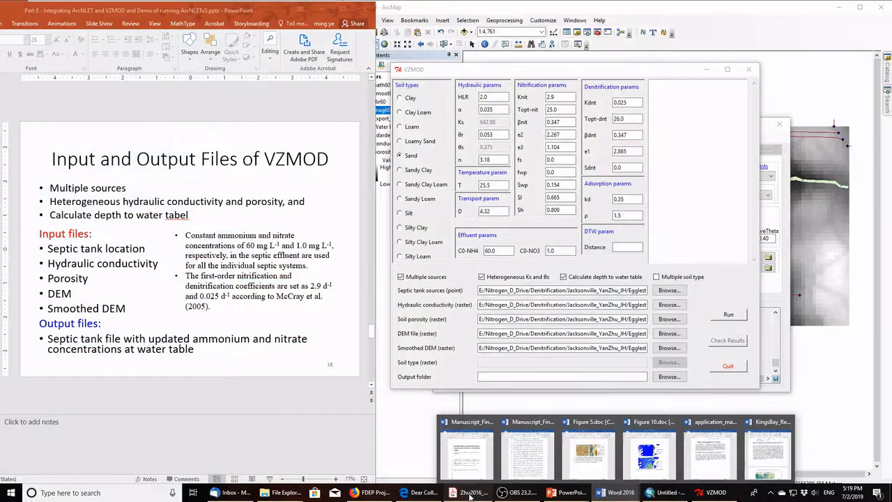
pyautogui.click(468, 492)
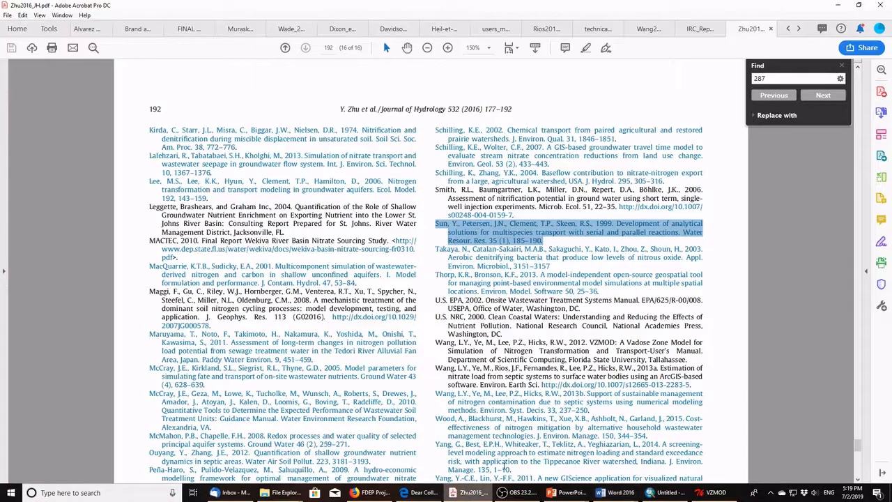
pyautogui.click(664, 102)
pyautogui.scroll(6, 563, 153)
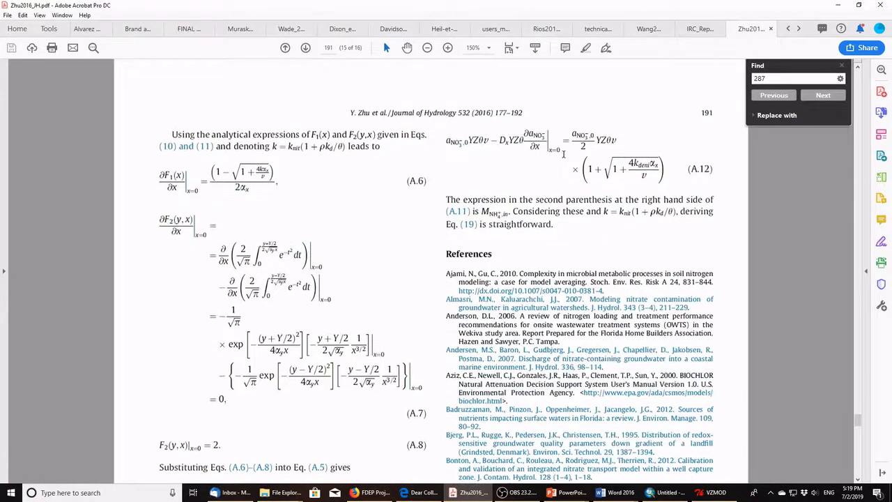
pyautogui.scroll(6, 564, 153)
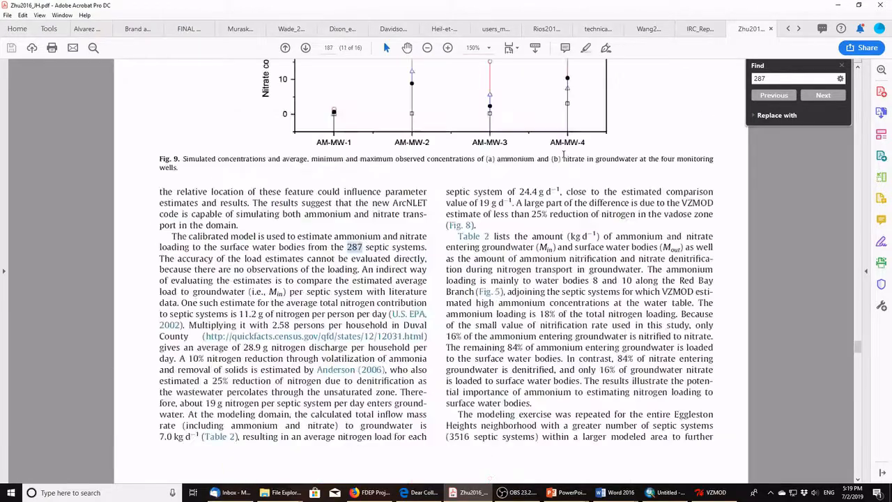
pyautogui.scroll(2, 563, 153)
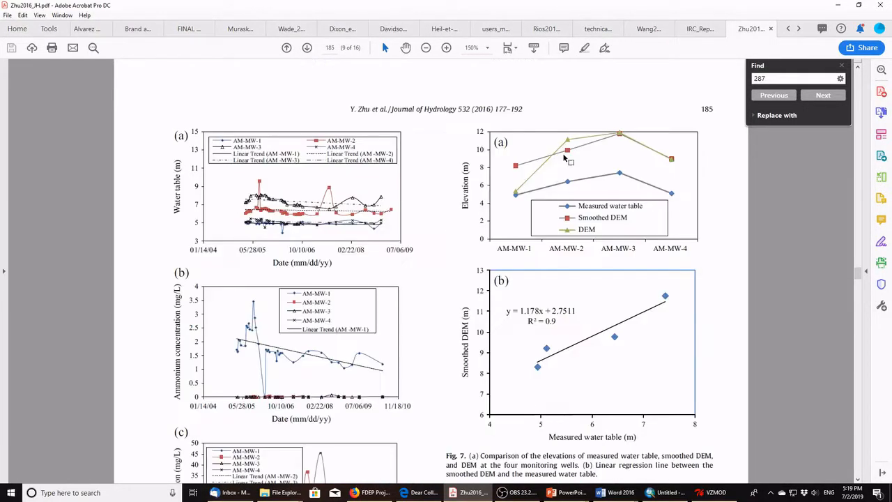
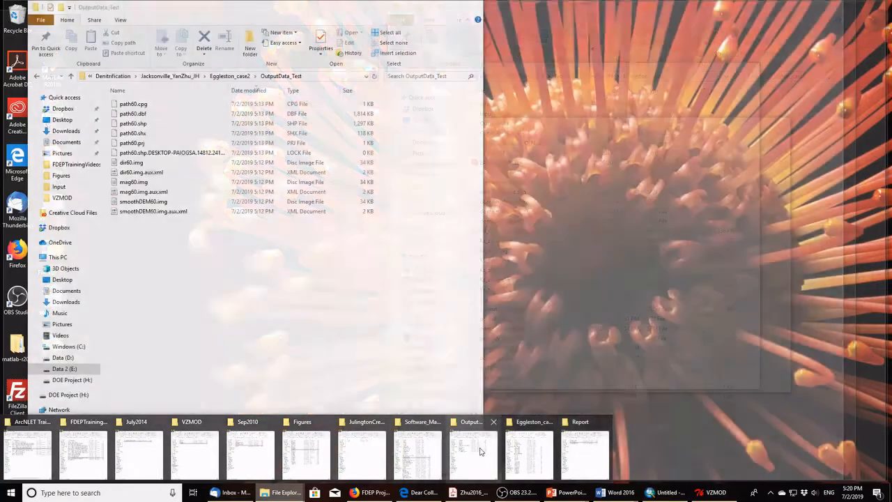
# Switch to the FDEPTrainingVideos folder in File Explorer and open Part 7 - Theories behind VZMOD.pptx
pyautogui.moveTo(473, 451)
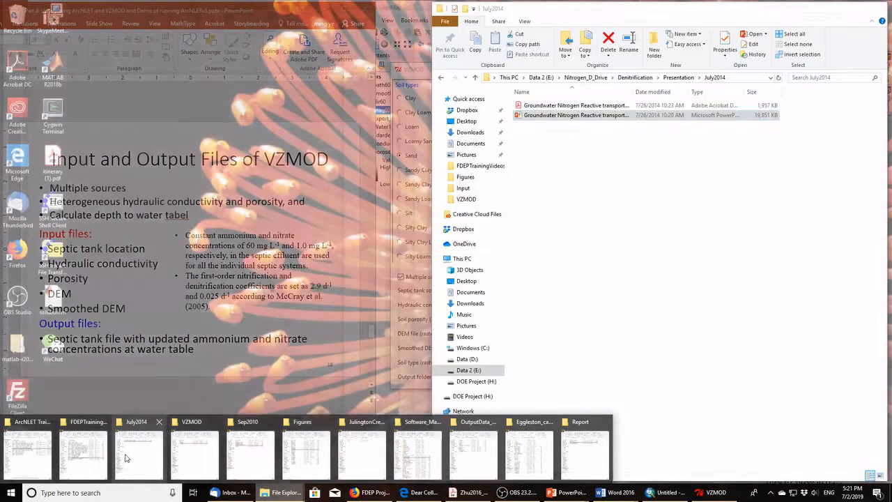
pyautogui.click(125, 458)
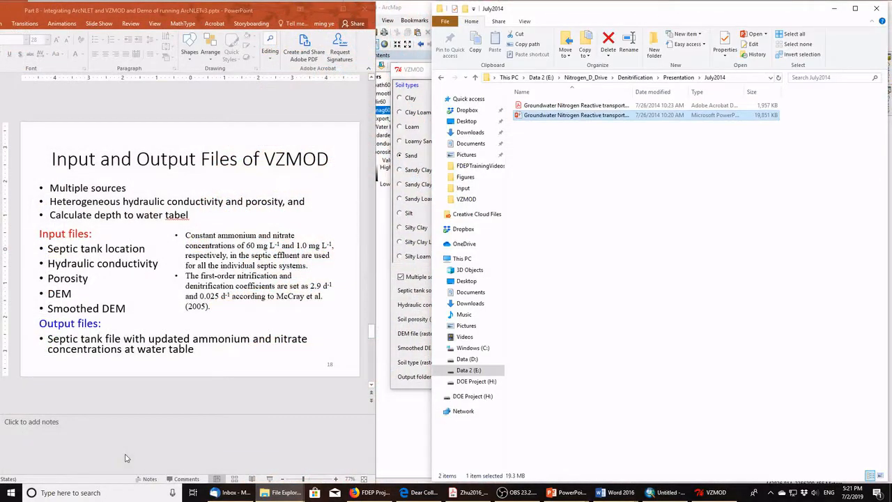
pyautogui.moveTo(283, 492)
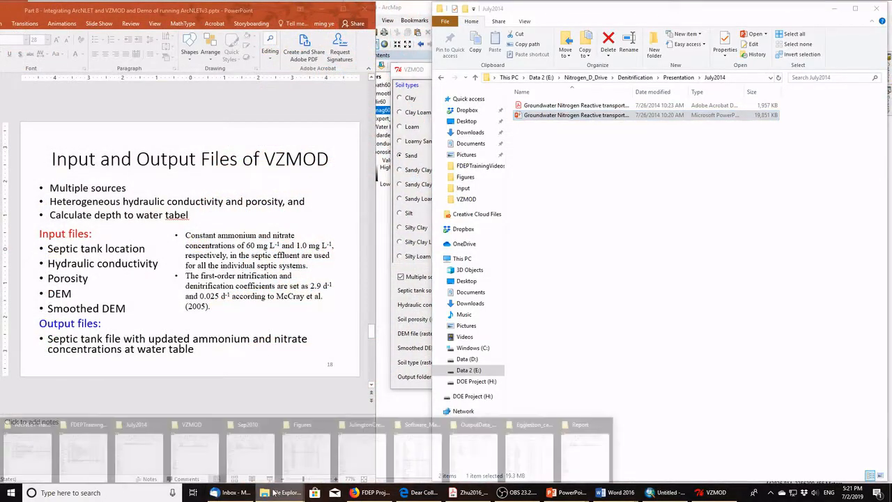
pyautogui.click(80, 455)
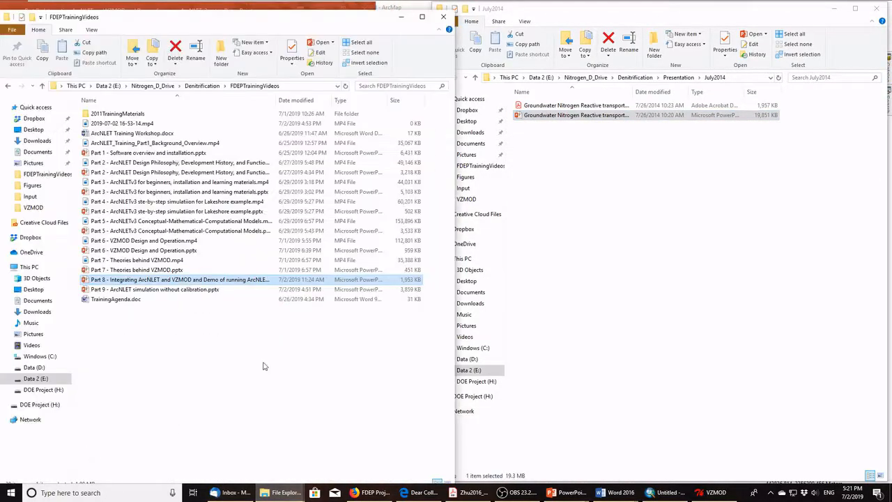
pyautogui.doubleClick(135, 270)
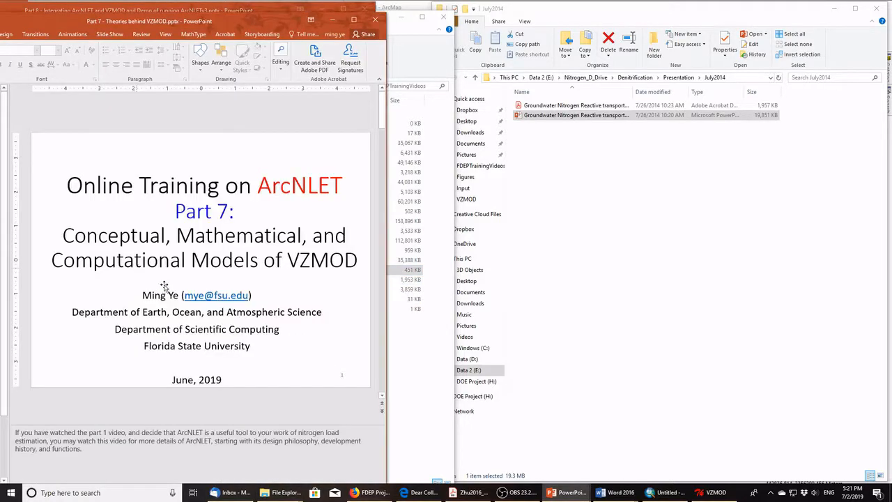
# Look through the Part 7 slides for the depth to water table explanation and close the presentation
pyautogui.moveTo(382, 108); pyautogui.dragTo(382, 300)
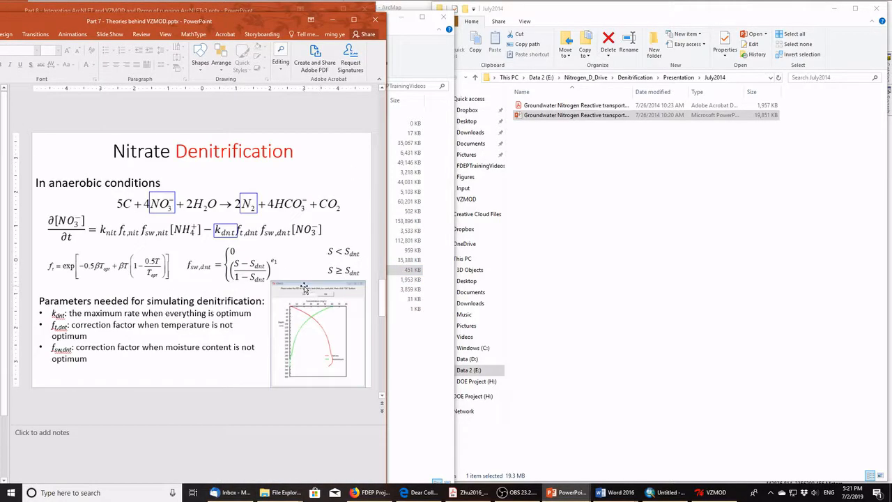
pyautogui.scroll(-2, 304, 287)
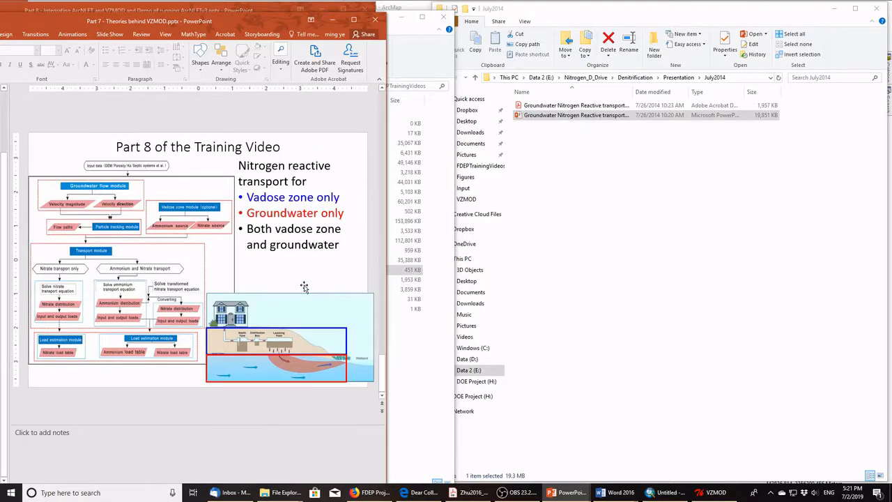
pyautogui.scroll(4, 304, 287)
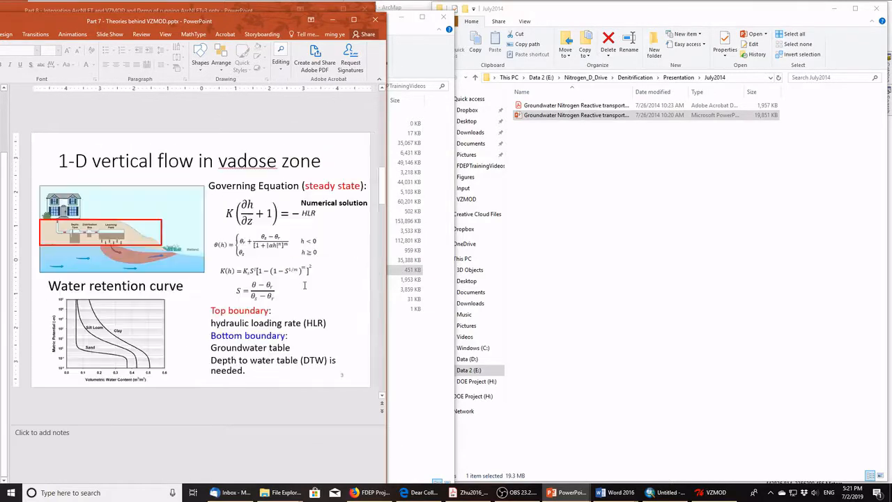
pyautogui.scroll(2, 304, 286)
pyautogui.scroll(-2, 303, 287)
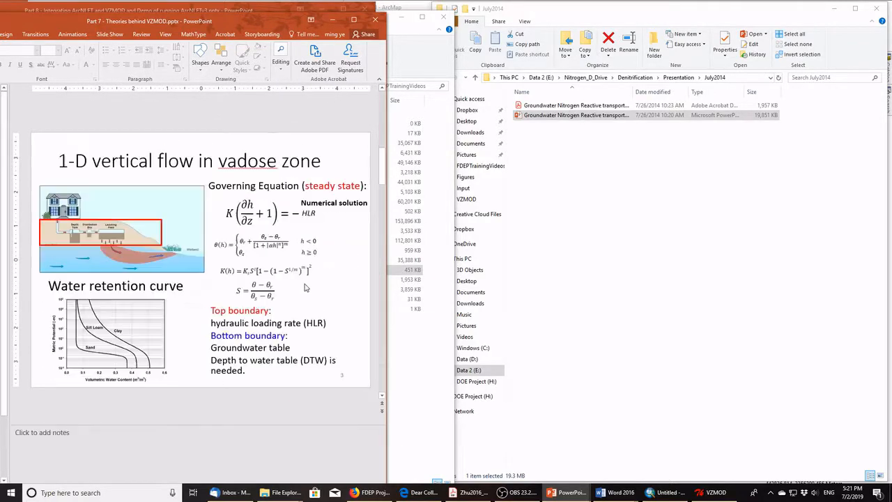
pyautogui.click(375, 19)
pyautogui.click(398, 377)
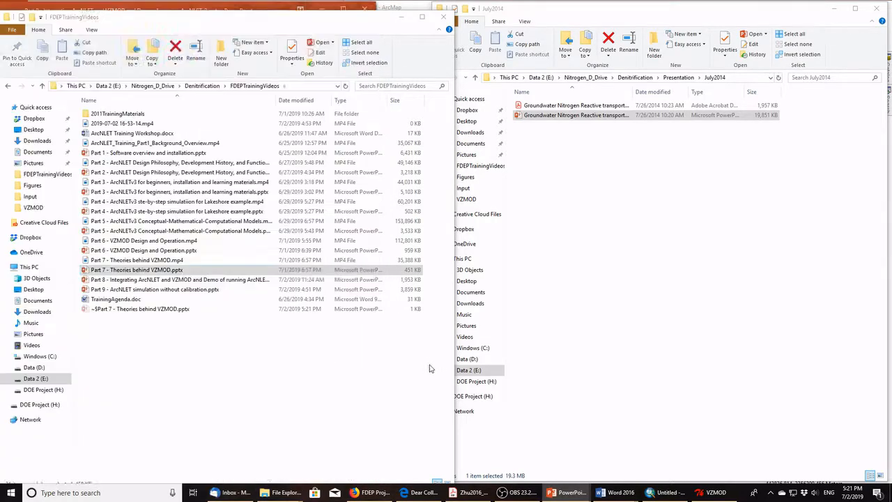
# Open Part 6 - VZMOD Design and Operation.pptx at the drainfield-to-water-table depth slide and compare it with Figure 7 of the paper in Acrobat
pyautogui.doubleClick(143, 250)
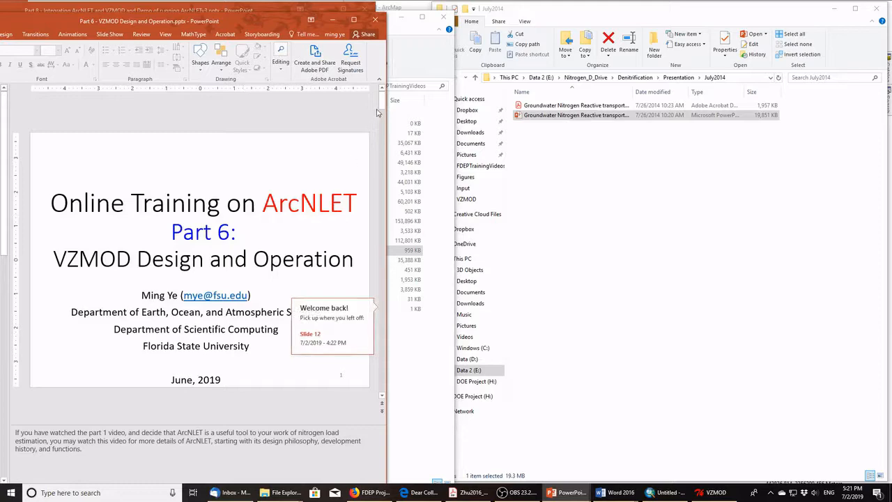
pyautogui.scroll(-7, 351, 151)
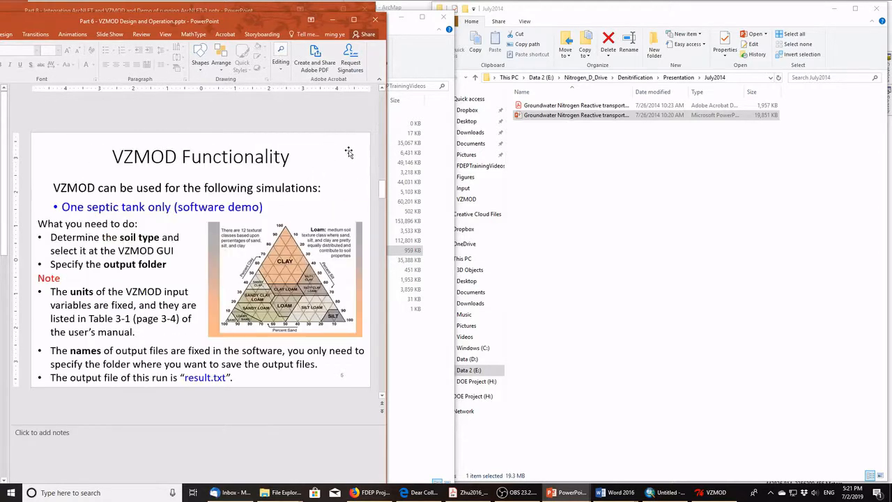
pyautogui.scroll(-3, 348, 152)
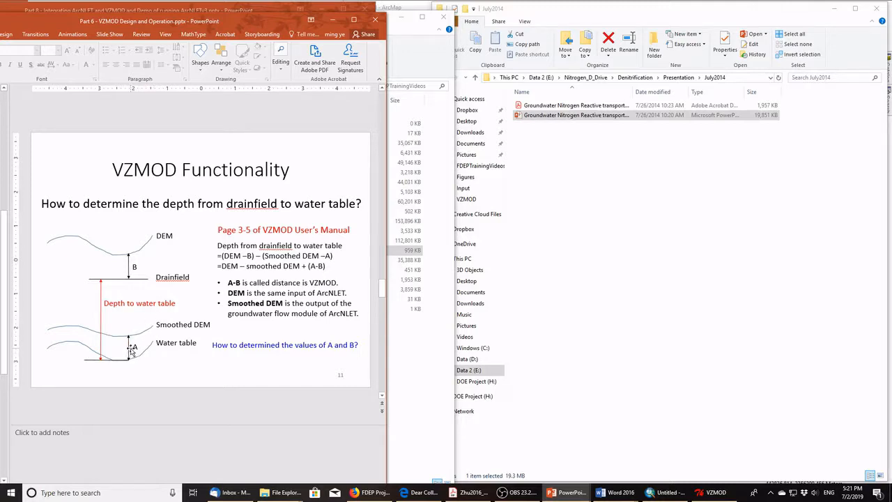
pyautogui.click(467, 492)
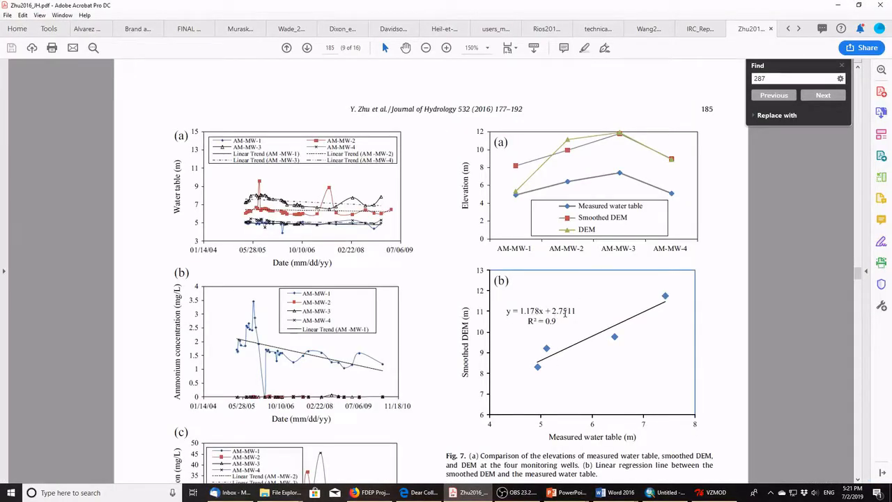
pyautogui.click(838, 5)
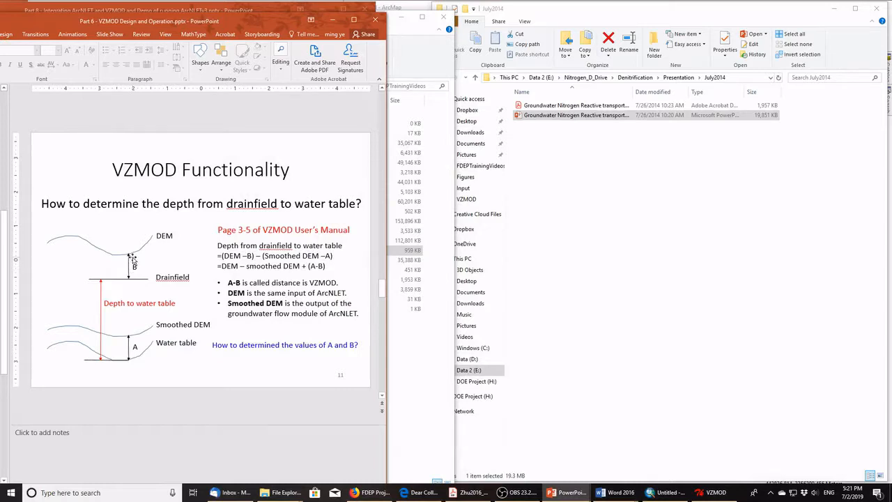
# Review the slide on choosing the A and B values, and in VZMOD set the DTW distance parameter to 230
pyautogui.scroll(-1, 130, 262)
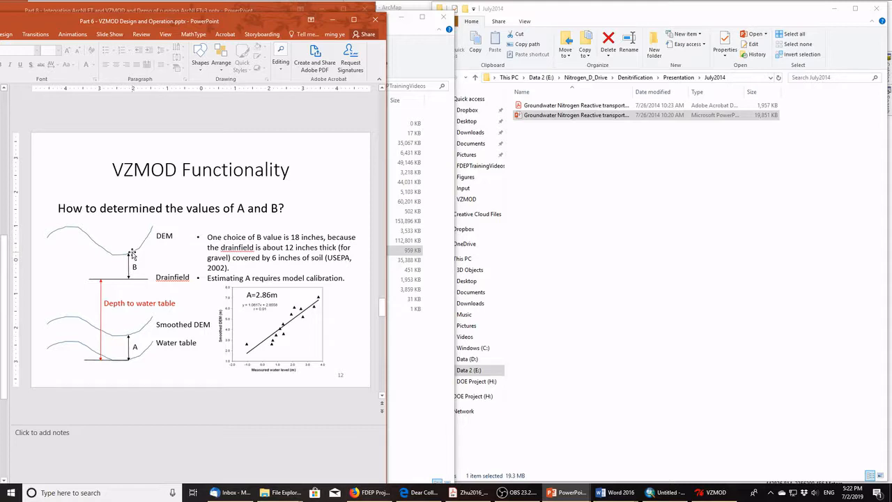
pyautogui.scroll(1, 237, 307)
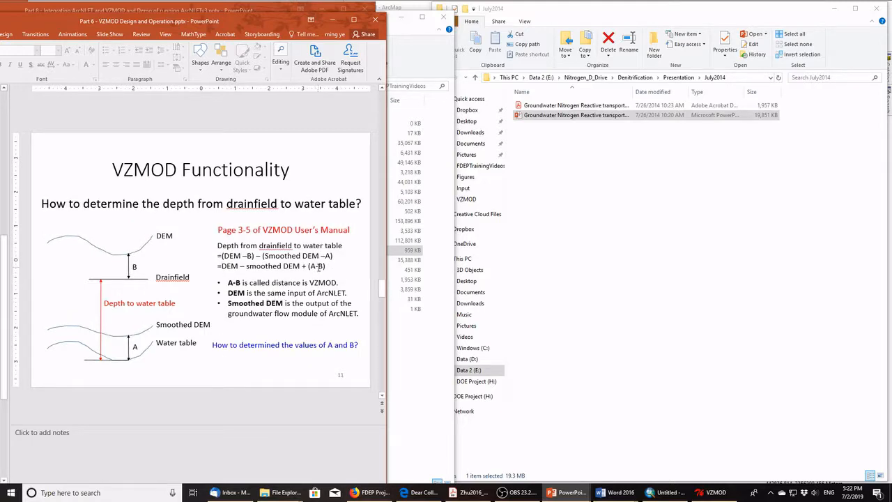
pyautogui.click(711, 492)
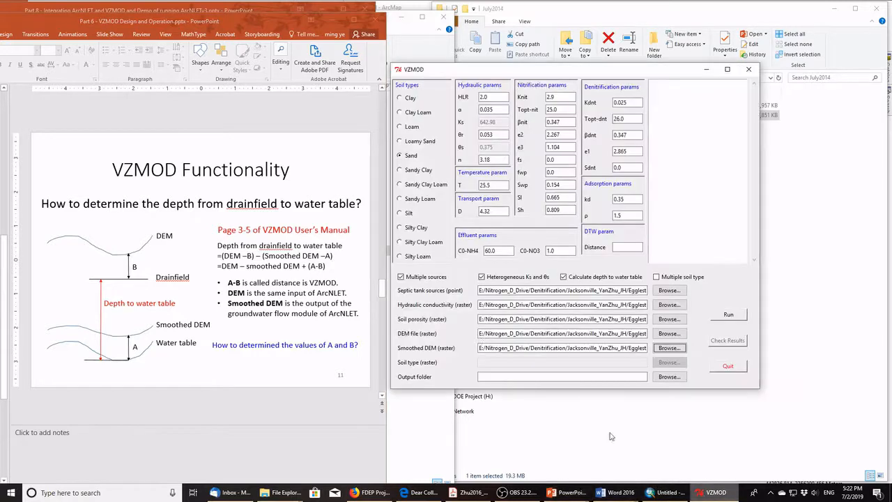
pyautogui.click(622, 247)
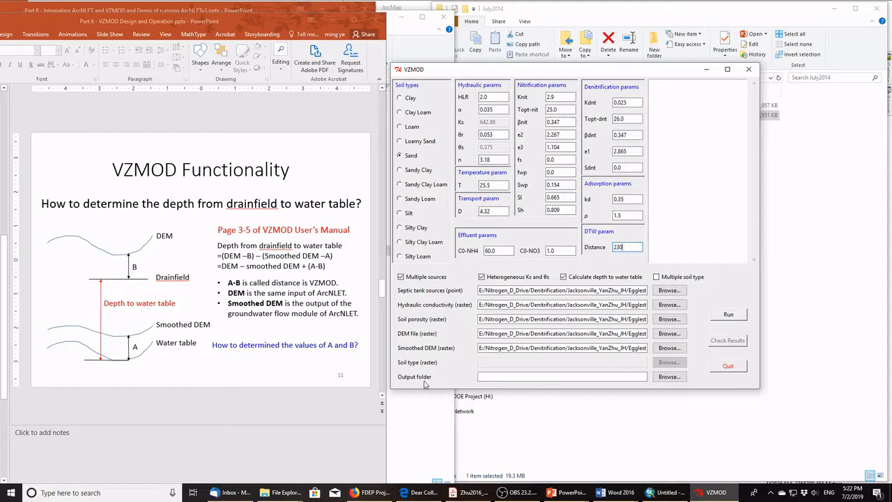
# Set VZMOD's output folder to OutputData_Test inside Jacksonville_YanZhu_JH\Eggleston_case2 on the E: drive and run the model
pyautogui.click(669, 376)
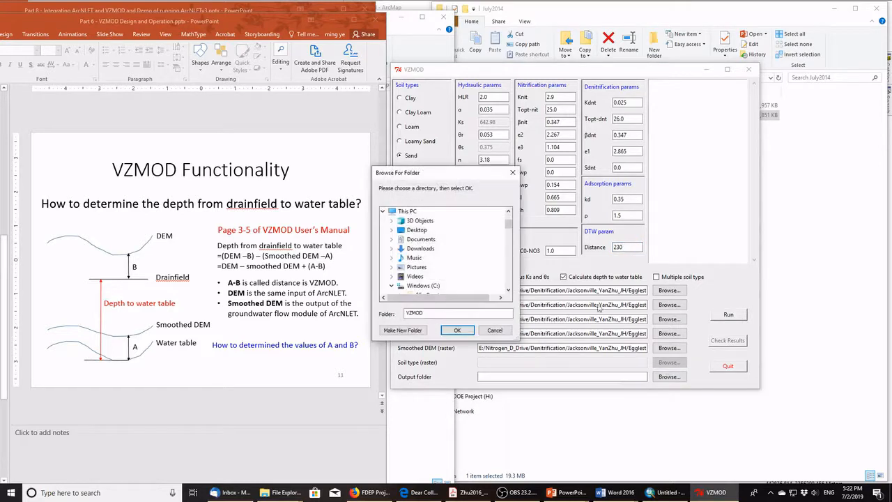
pyautogui.moveTo(508, 224); pyautogui.dragTo(509, 278)
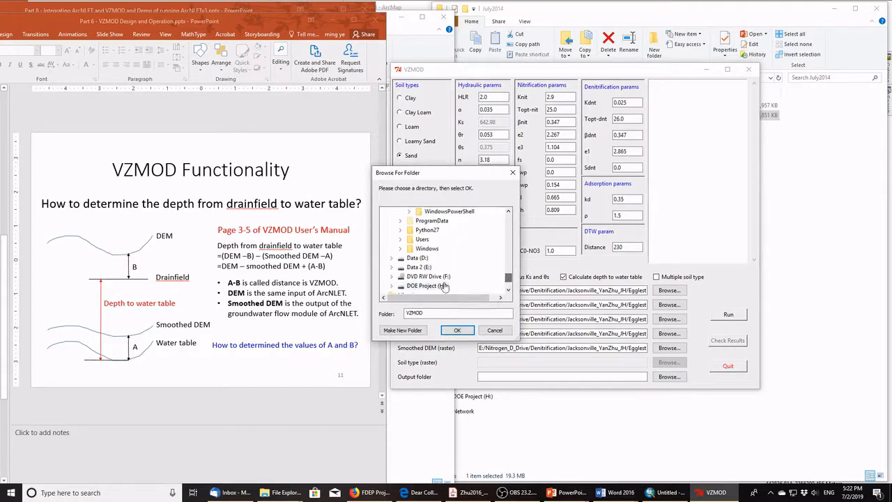
pyautogui.doubleClick(421, 272)
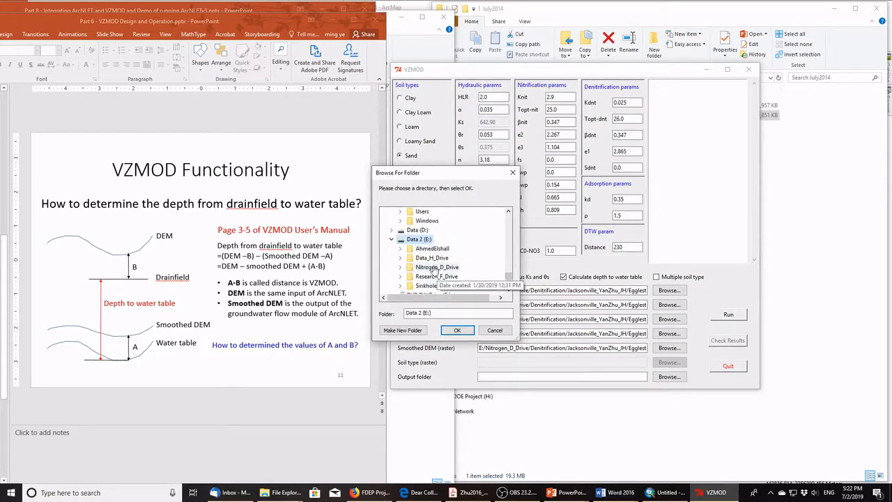
pyautogui.doubleClick(433, 273)
pyautogui.doubleClick(442, 258)
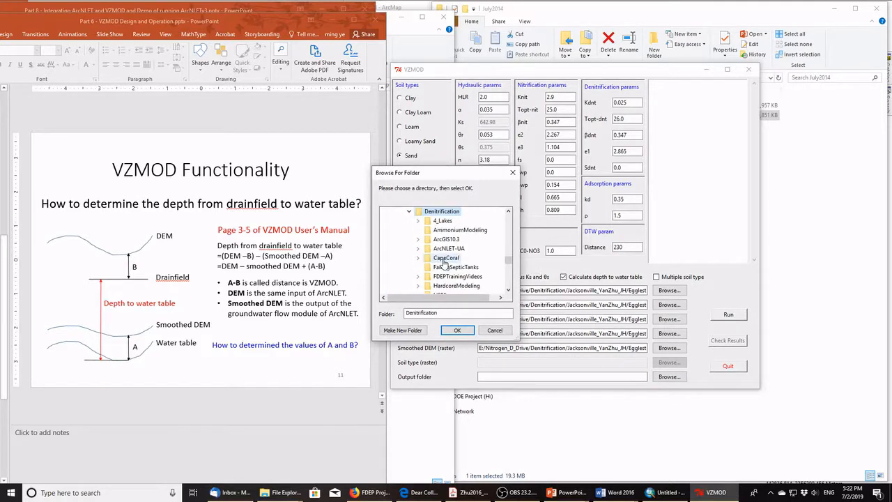
pyautogui.scroll(-2, 456, 276)
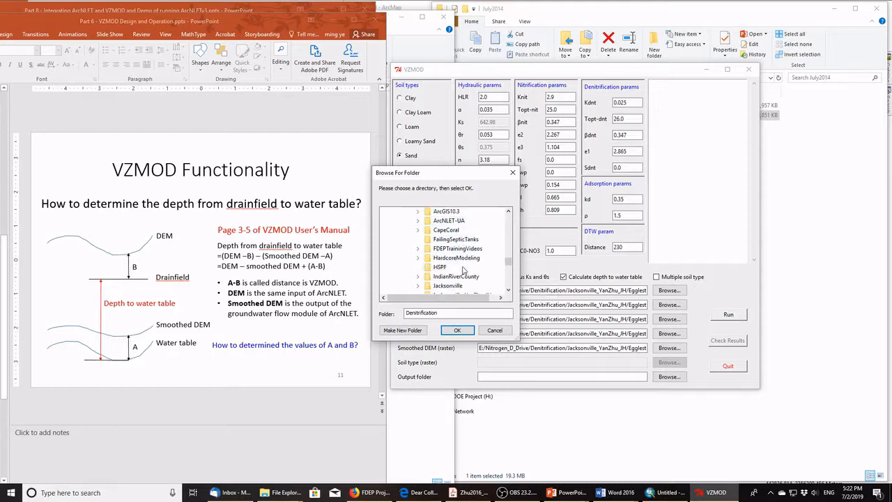
pyautogui.doubleClick(463, 268)
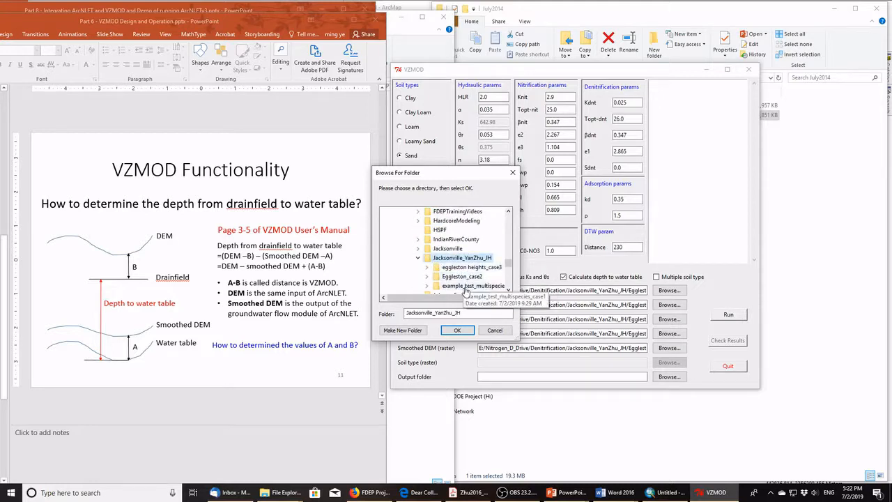
pyautogui.doubleClick(465, 277)
pyautogui.click(468, 268)
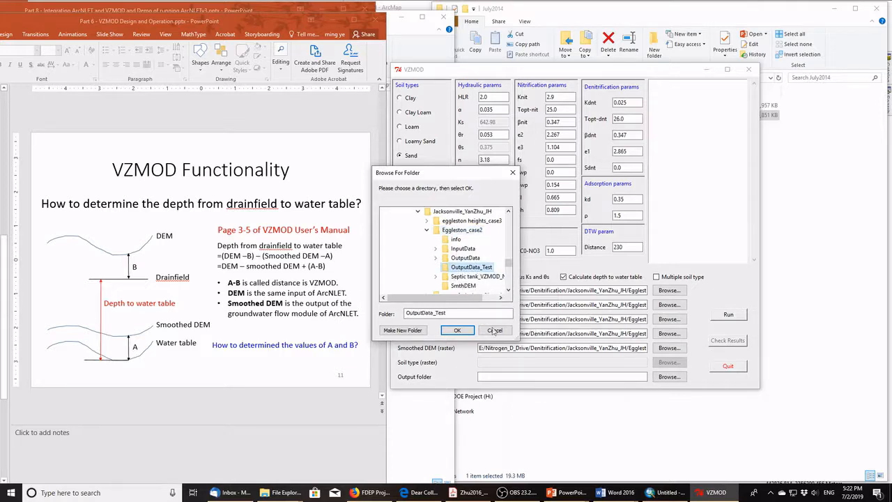
pyautogui.click(457, 330)
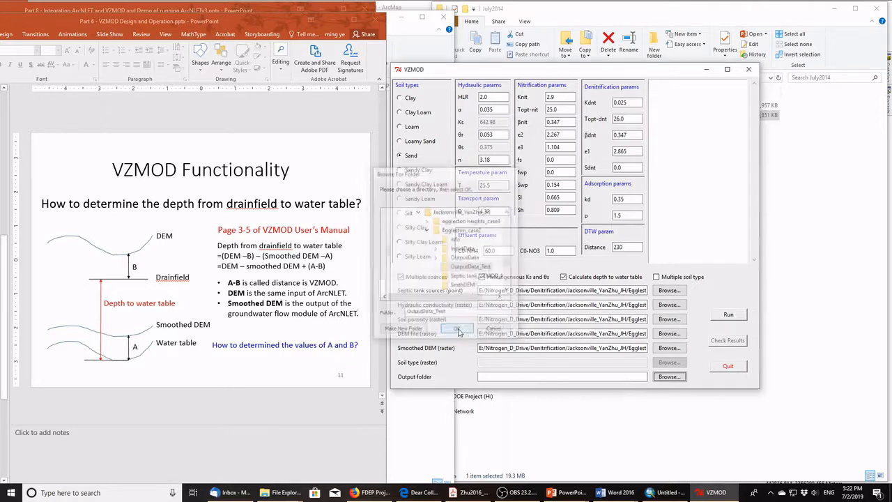
pyautogui.click(729, 316)
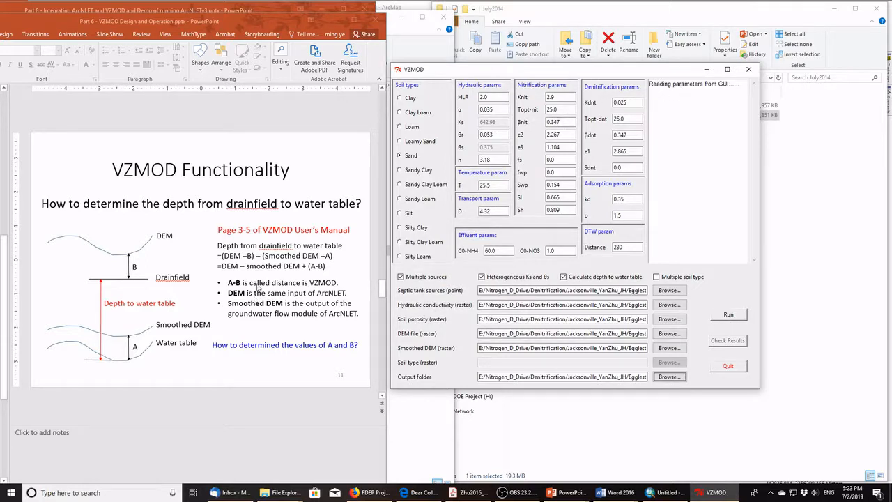
# Bring up the Part 8 presentation's VZMOD input and output files slide and check its nitrification and denitrification coefficients against VZMOD
pyautogui.click(316, 21)
pyautogui.click(333, 13)
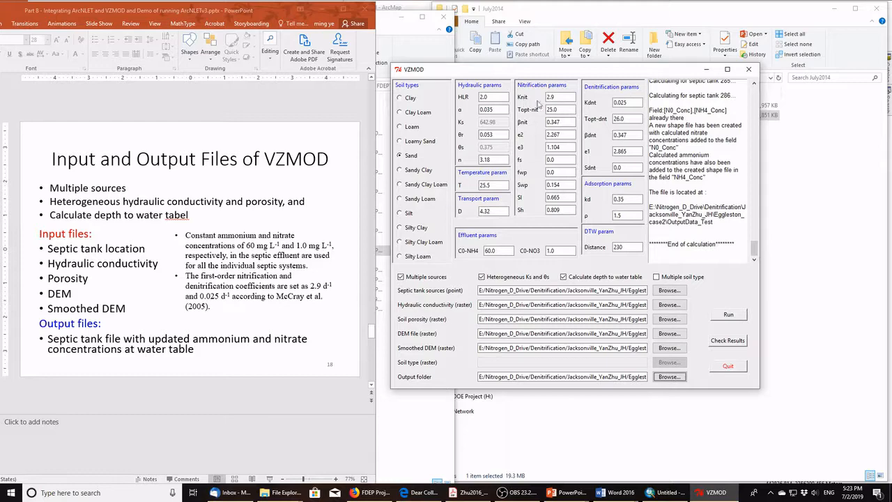
pyautogui.click(275, 307)
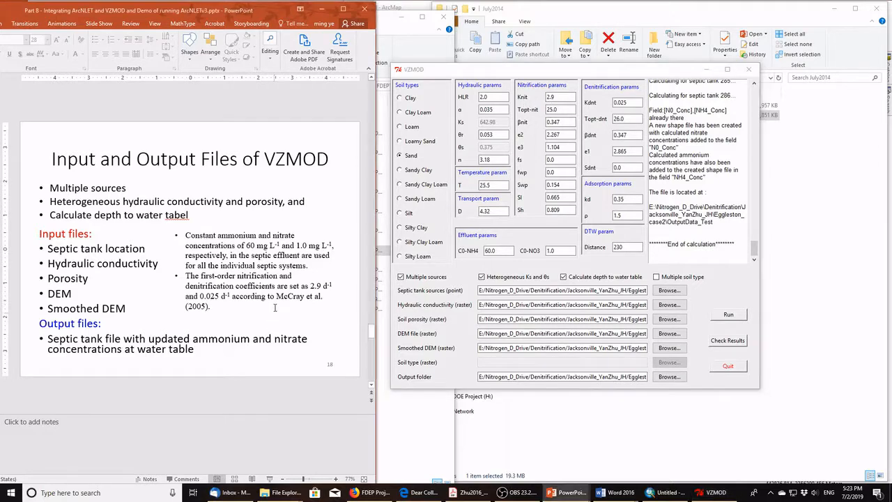
pyautogui.click(317, 286)
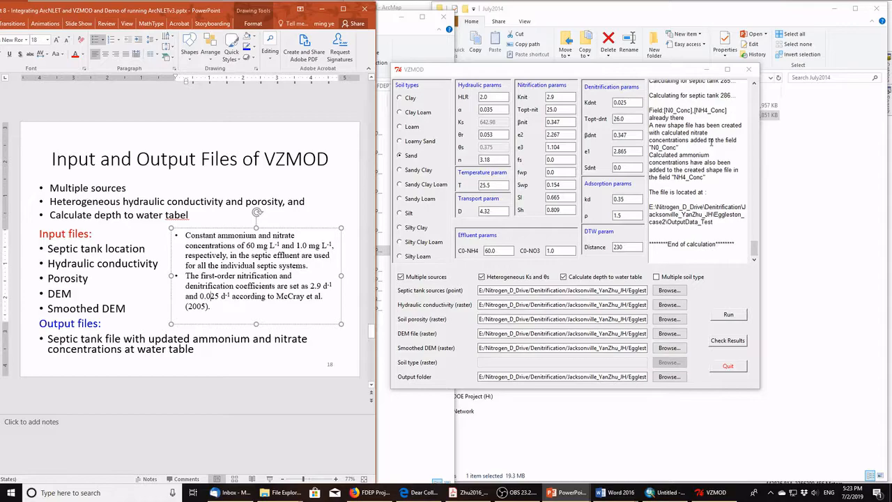
# Switch to the OutputData_Test folder in File Explorer and inspect the septictanks files written by VZMOD
pyautogui.moveTo(286, 492)
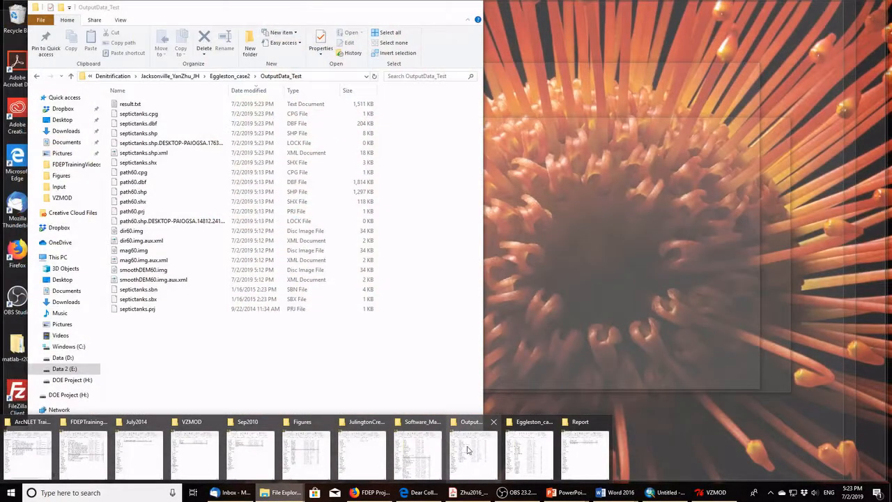
pyautogui.click(529, 453)
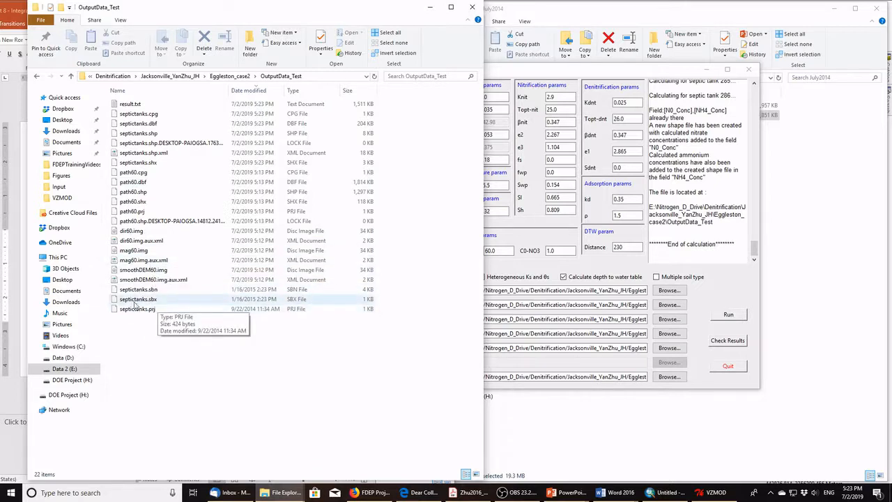
pyautogui.click(132, 293)
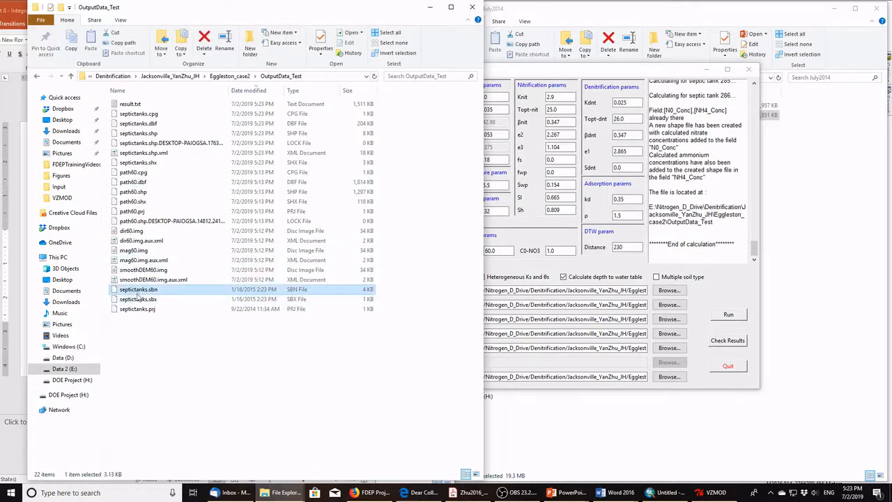
# Switch to ArcMap, minimize the ArcNLET window and add septictanks.shp from the OutputData_Test folder to the map
pyautogui.click(666, 492)
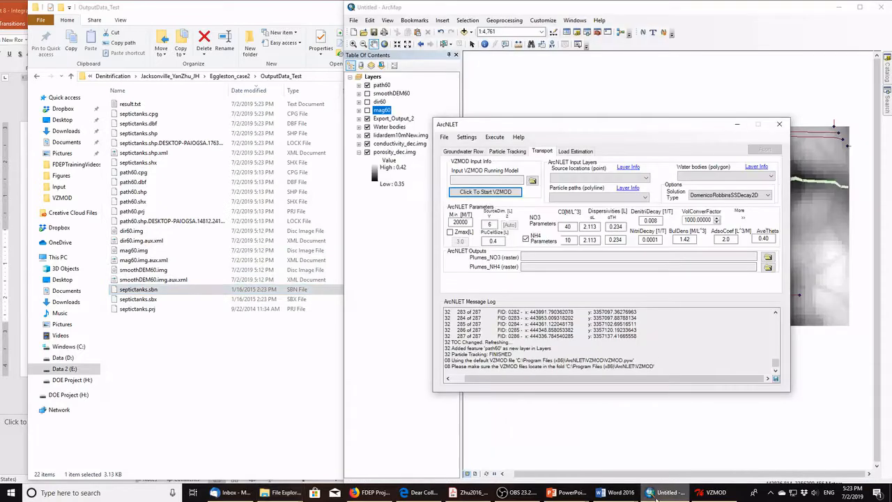
pyautogui.click(737, 124)
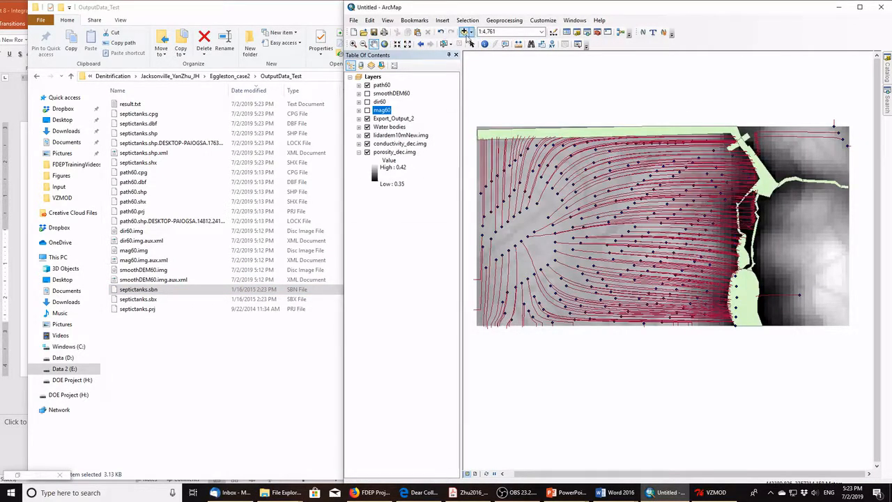
pyautogui.click(465, 32)
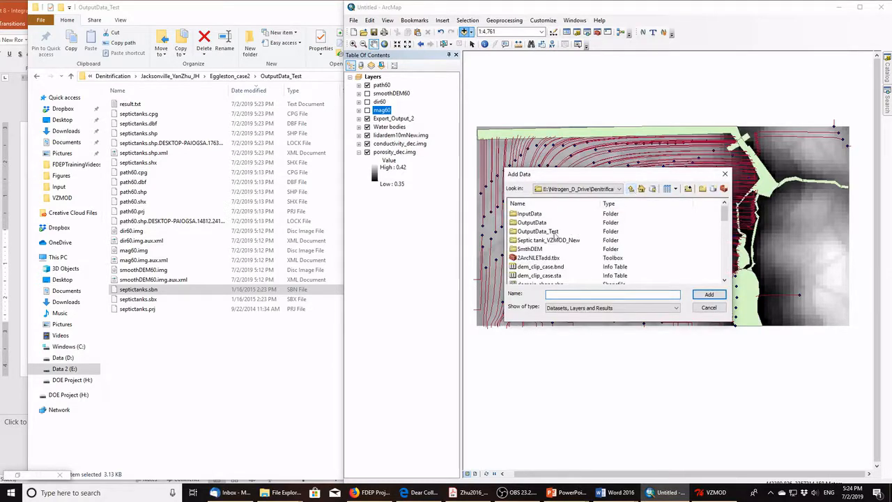
pyautogui.doubleClick(554, 233)
pyautogui.click(541, 249)
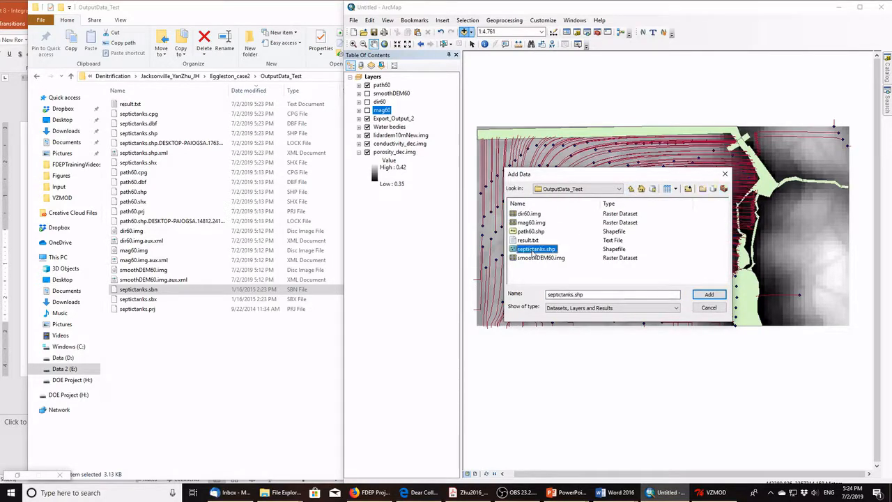
pyautogui.click(709, 295)
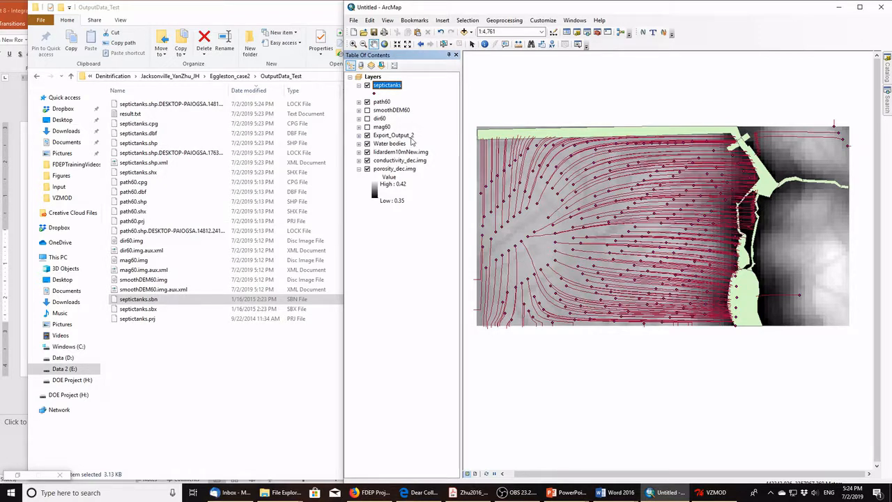
# Open the septictanks layer's attribute table, examine the N0_conc and NH4_conc fields and close the table
pyautogui.rightClick(390, 88)
pyautogui.click(405, 110)
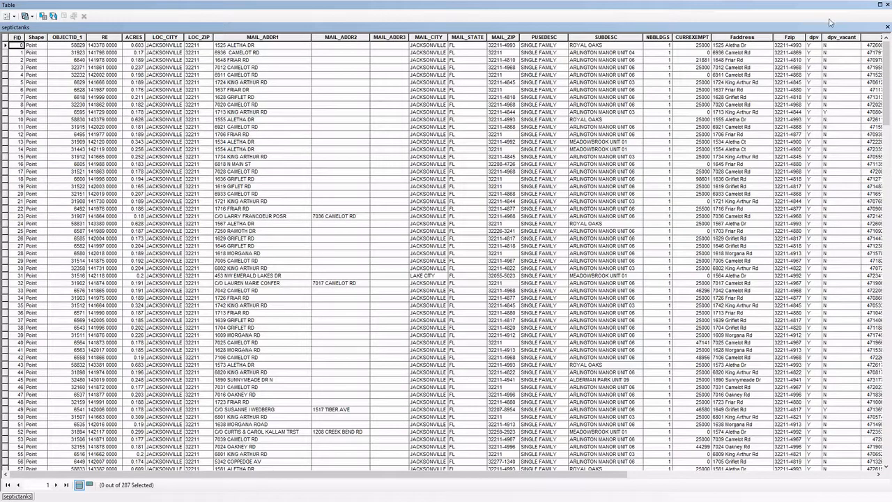
pyautogui.moveTo(478, 474); pyautogui.dragTo(836, 476)
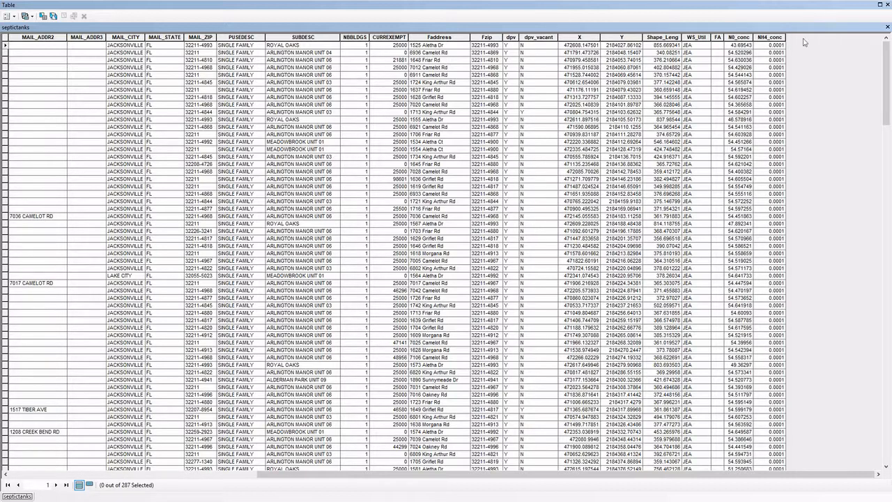
pyautogui.click(887, 6)
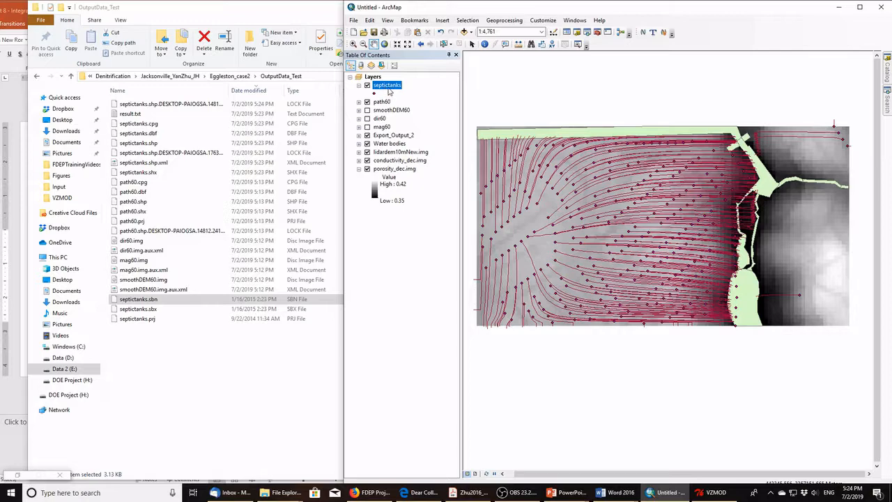
# Switch to the Part 8 presentation in PowerPoint and show the slide on input and output files of the Transport Module
pyautogui.click(569, 492)
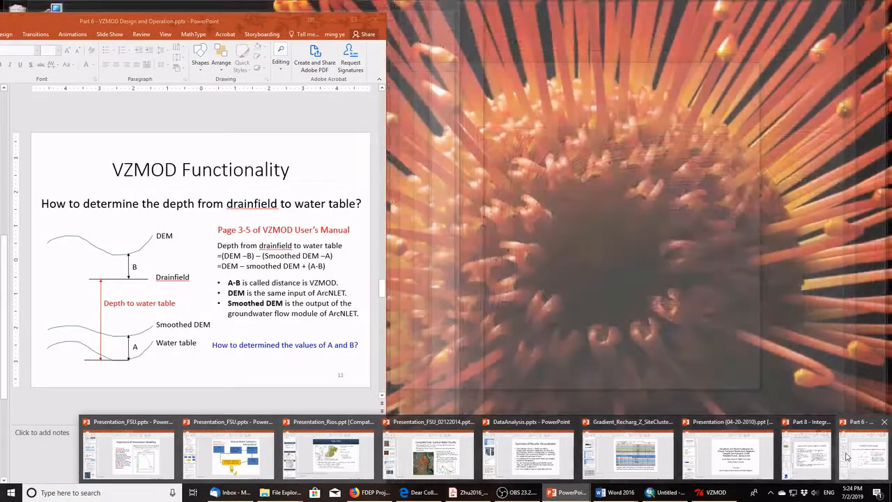
pyautogui.click(830, 461)
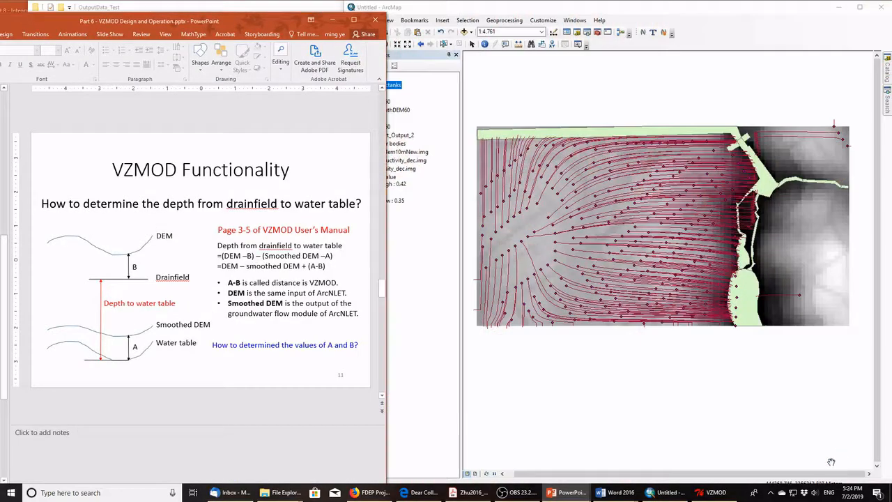
pyautogui.click(568, 492)
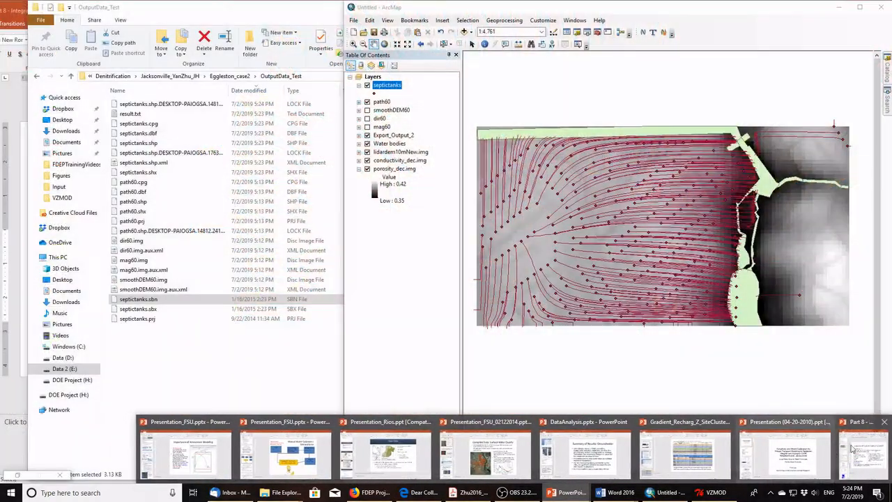
pyautogui.click(791, 446)
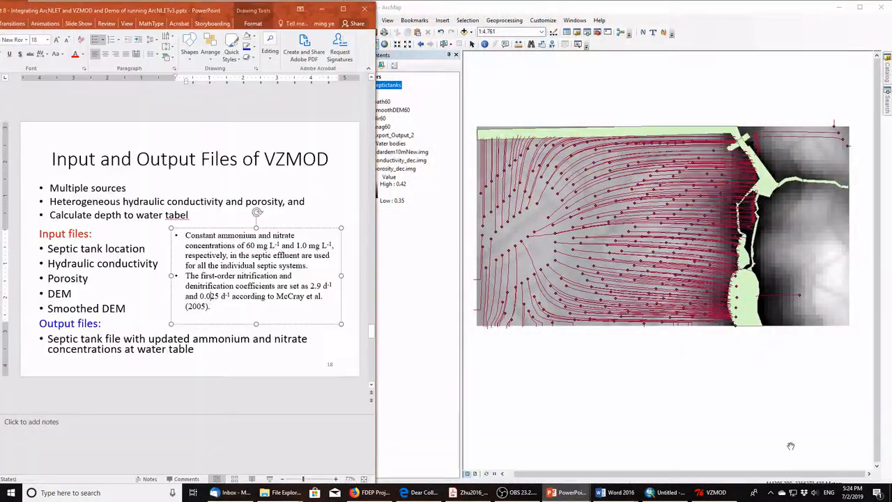
pyautogui.click(237, 366)
pyautogui.scroll(-2, 235, 359)
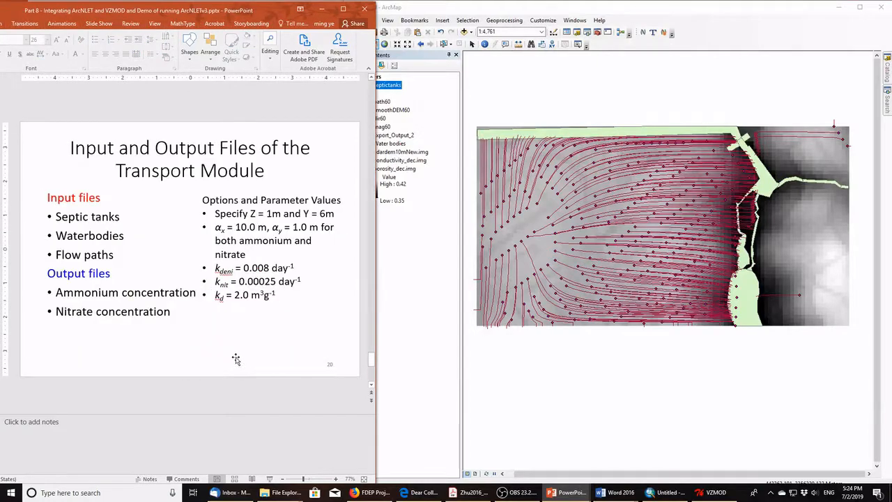